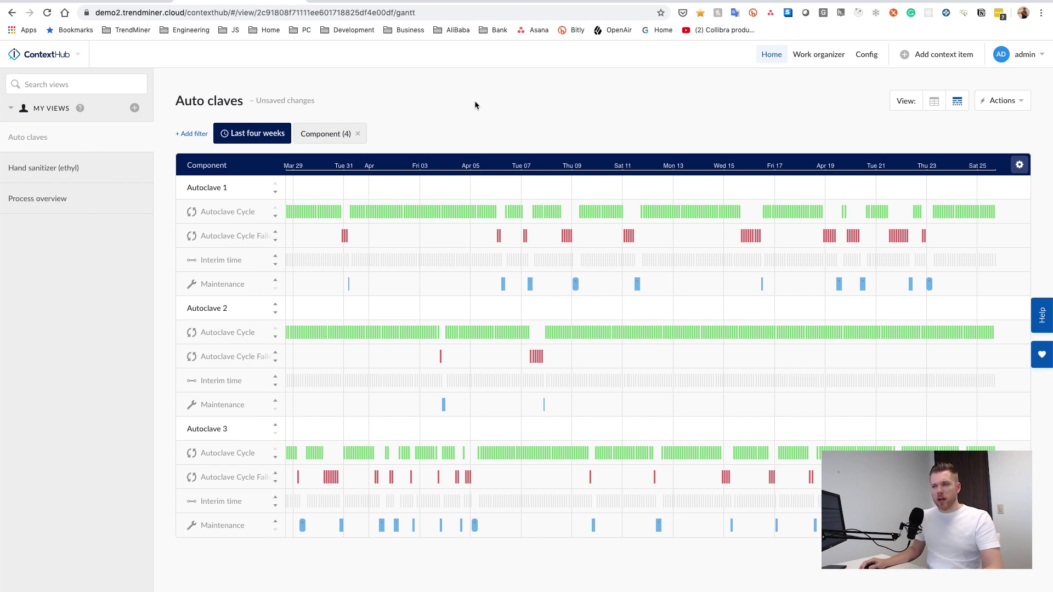
- From the developer docs, go to the portal home and open Context API Documentation
{"action": "mouse_move", "coordinate": [295, 212]}
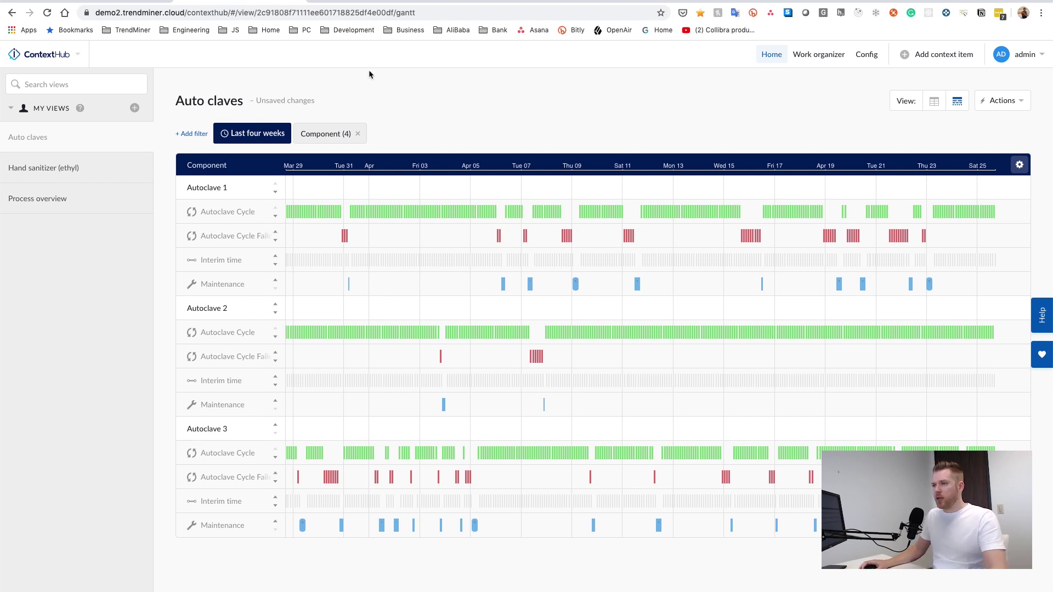
{"action": "left_click", "coordinate": [116, 2]}
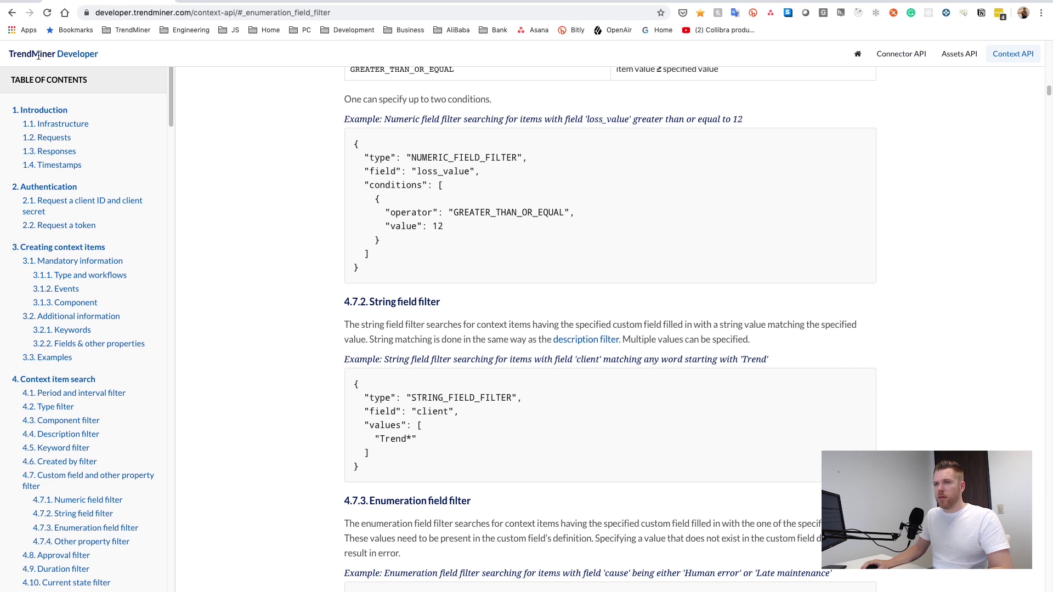
{"action": "left_click", "coordinate": [857, 53]}
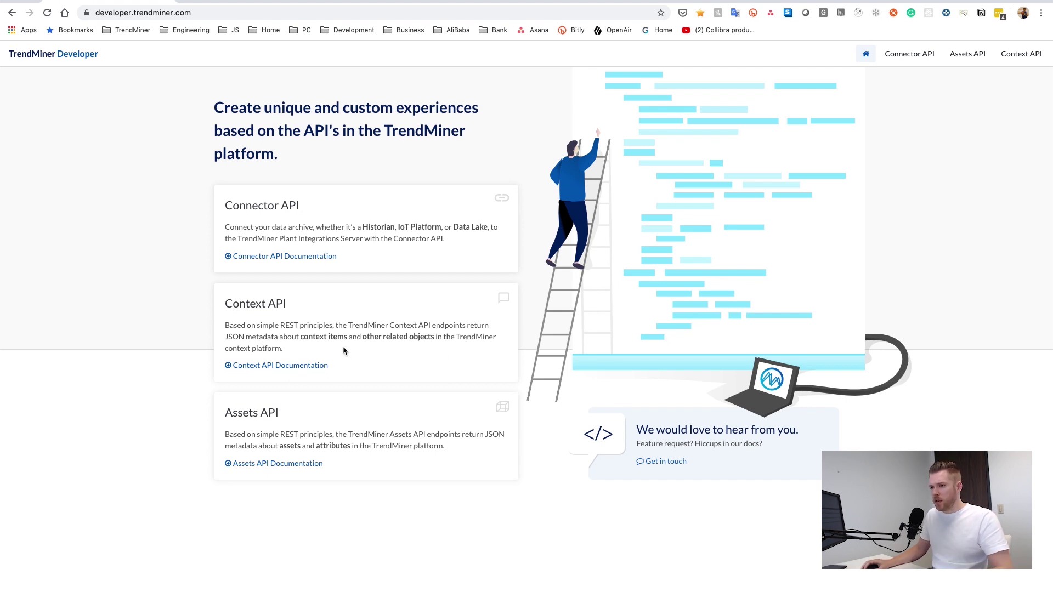
{"action": "left_click", "coordinate": [272, 365]}
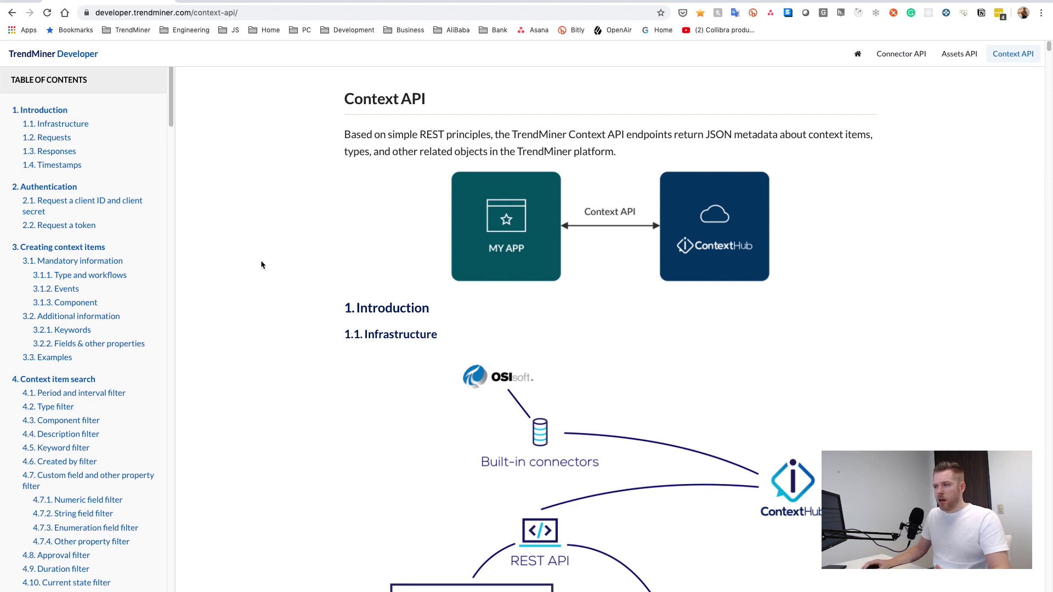
- Jump to section 2.1 client ID and secret, then read through the token and context item sections
{"action": "scroll", "coordinate": [261, 265], "scroll_direction": "down", "scroll_amount": 3}
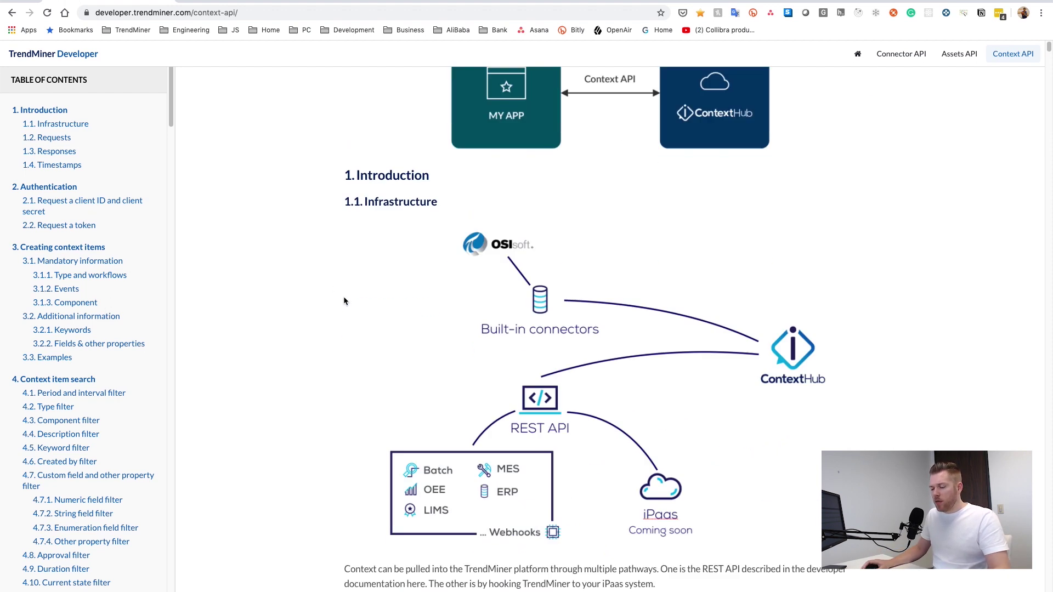
{"action": "left_click", "coordinate": [99, 205]}
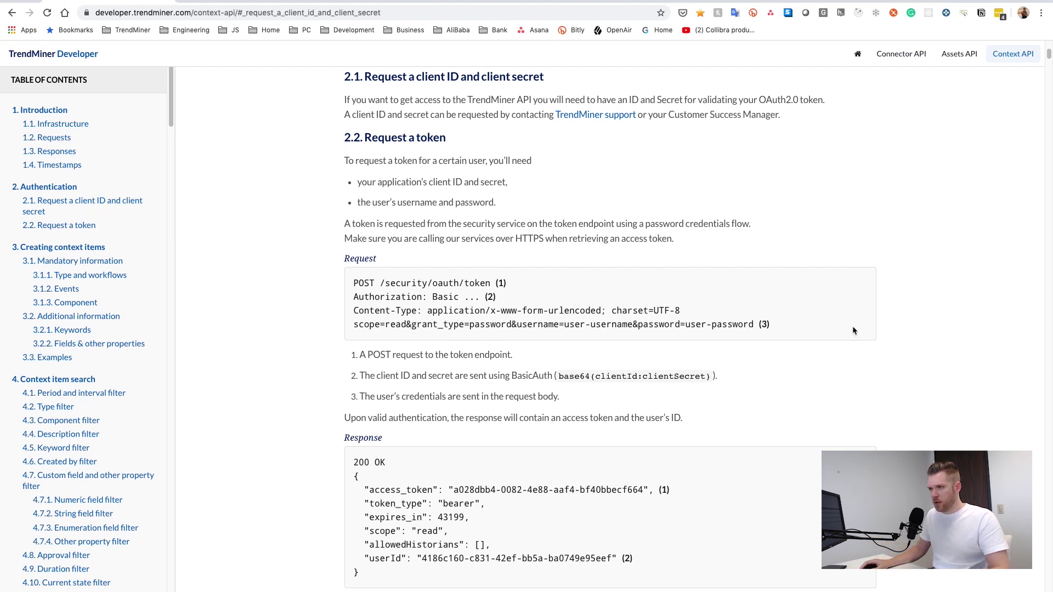
{"action": "scroll", "coordinate": [814, 362], "scroll_direction": "down", "scroll_amount": 3}
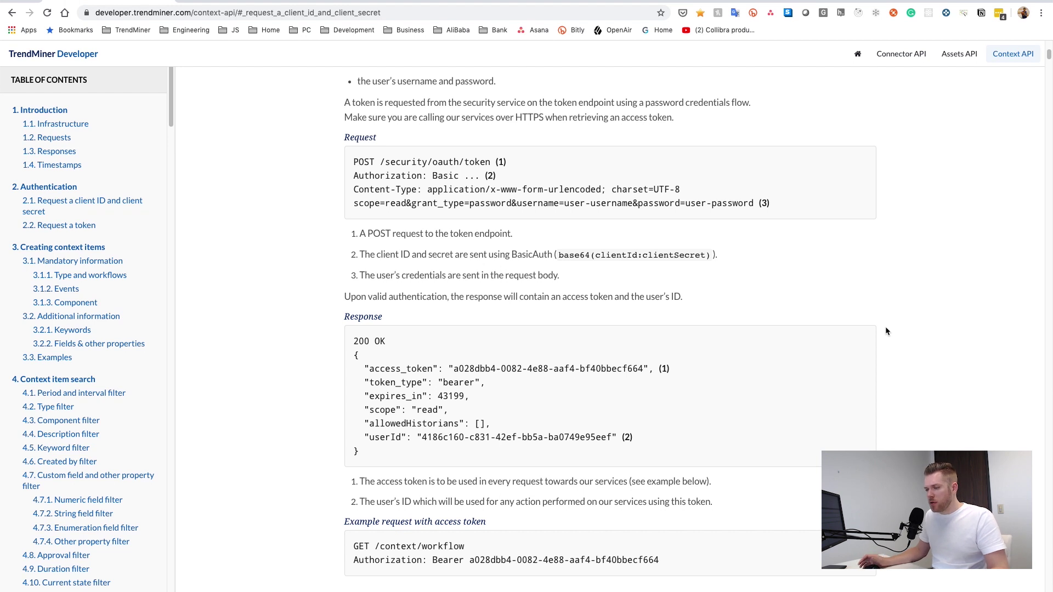
{"action": "scroll", "coordinate": [896, 318], "scroll_direction": "down", "scroll_amount": 8}
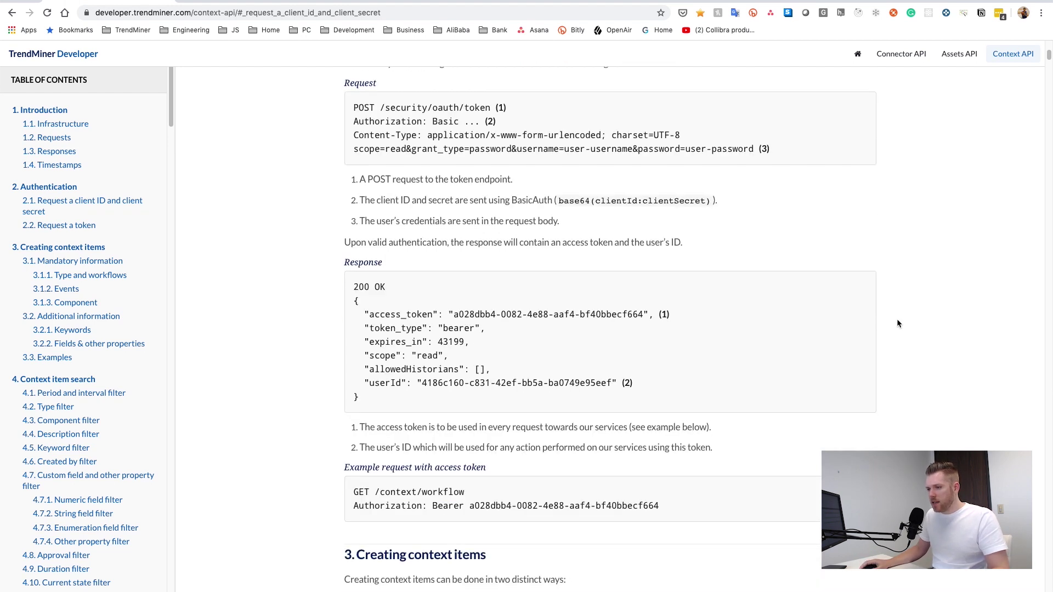
{"action": "scroll", "coordinate": [895, 329], "scroll_direction": "down", "scroll_amount": 1}
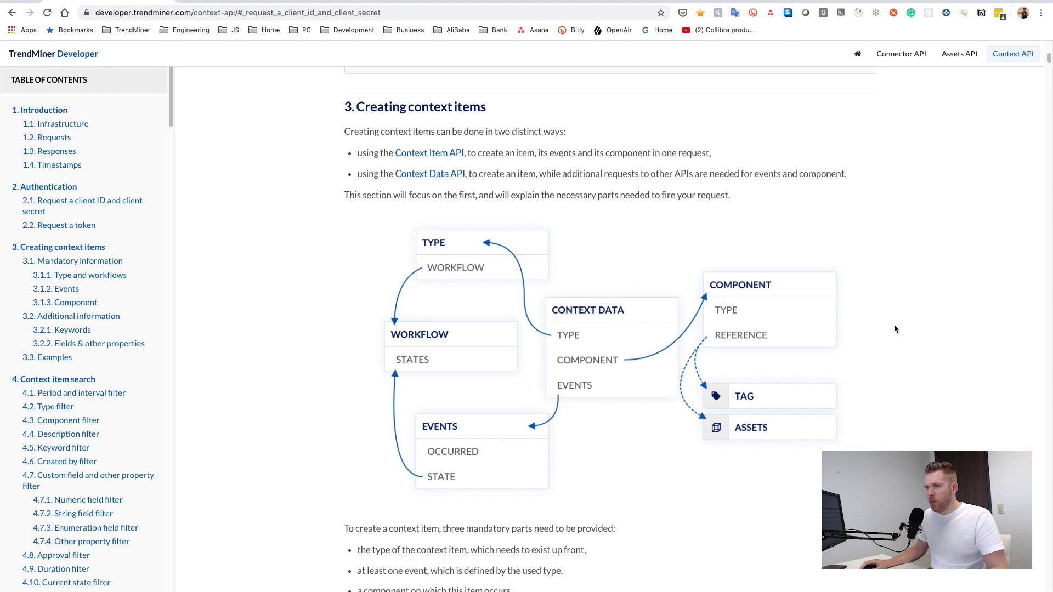
{"action": "scroll", "coordinate": [895, 328], "scroll_direction": "down", "scroll_amount": 1}
{"action": "scroll", "coordinate": [895, 328], "scroll_direction": "down", "scroll_amount": 5}
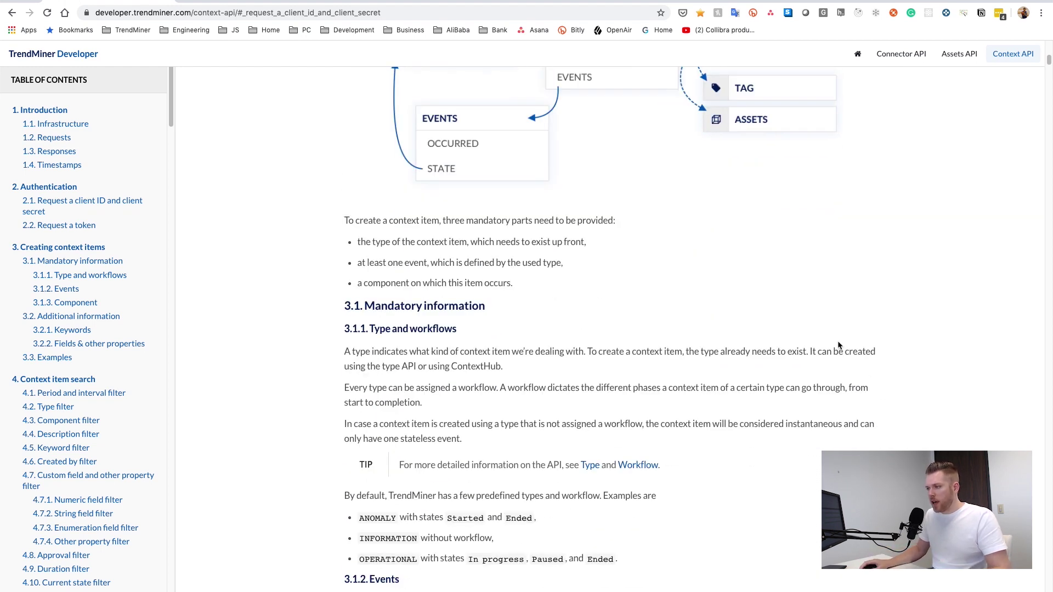
{"action": "scroll", "coordinate": [838, 343], "scroll_direction": "down", "scroll_amount": 1}
{"action": "scroll", "coordinate": [847, 357], "scroll_direction": "up", "scroll_amount": 7}
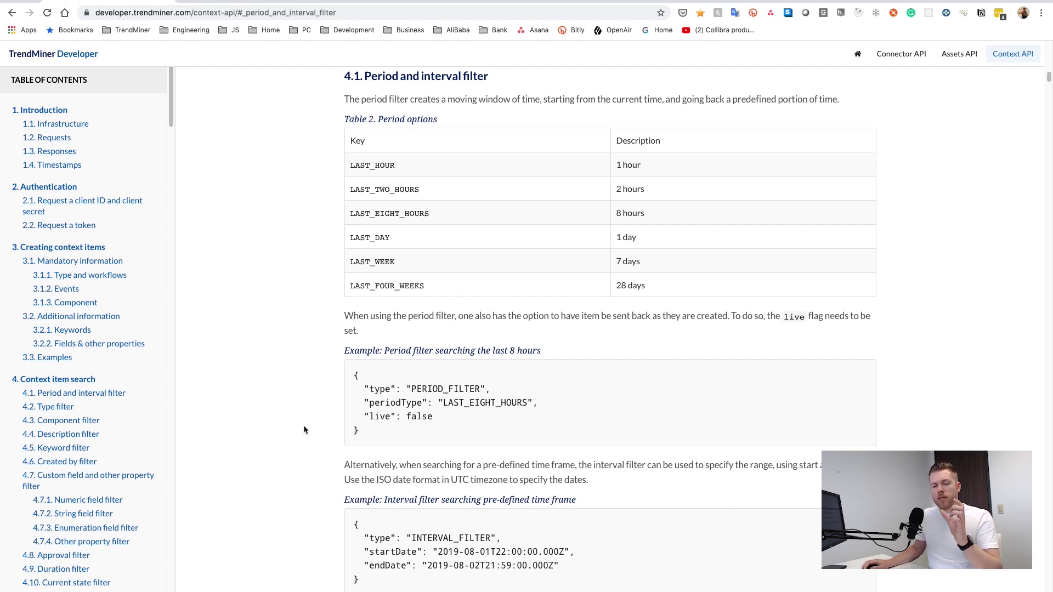
- Review sections 4.7 custom field and 4.7.3 Enumeration field filters, then return to ContextHub
{"action": "left_click", "coordinate": [78, 485]}
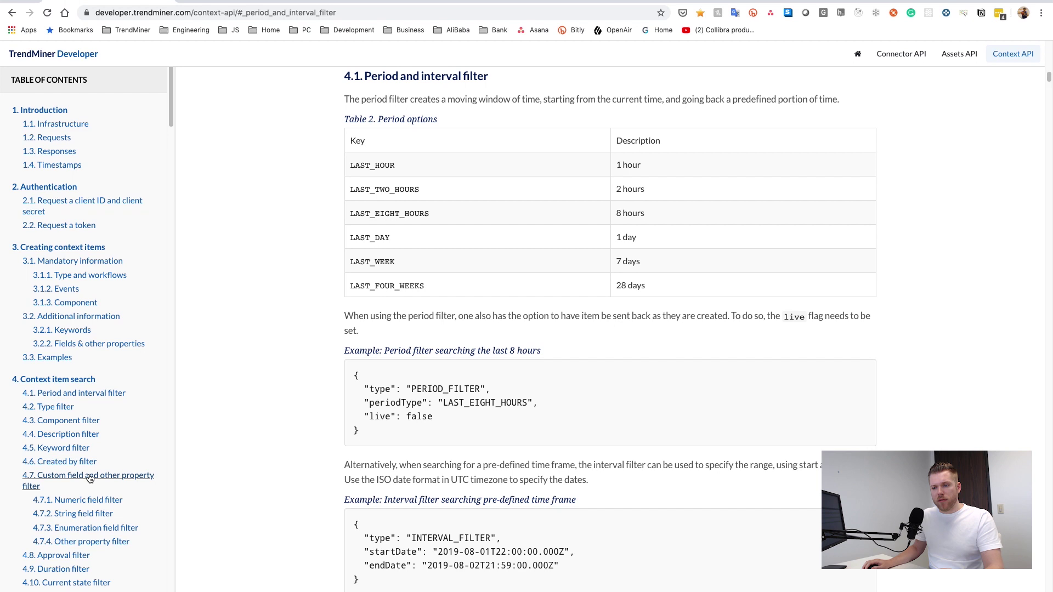
{"action": "left_click", "coordinate": [96, 528]}
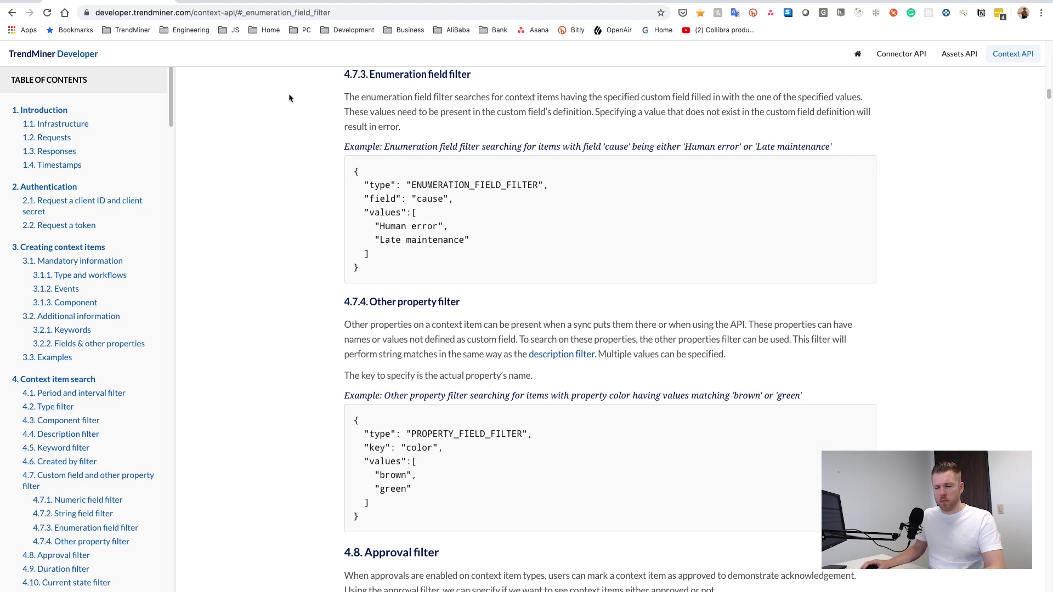
{"action": "key", "text": "ctrl+Tab"}
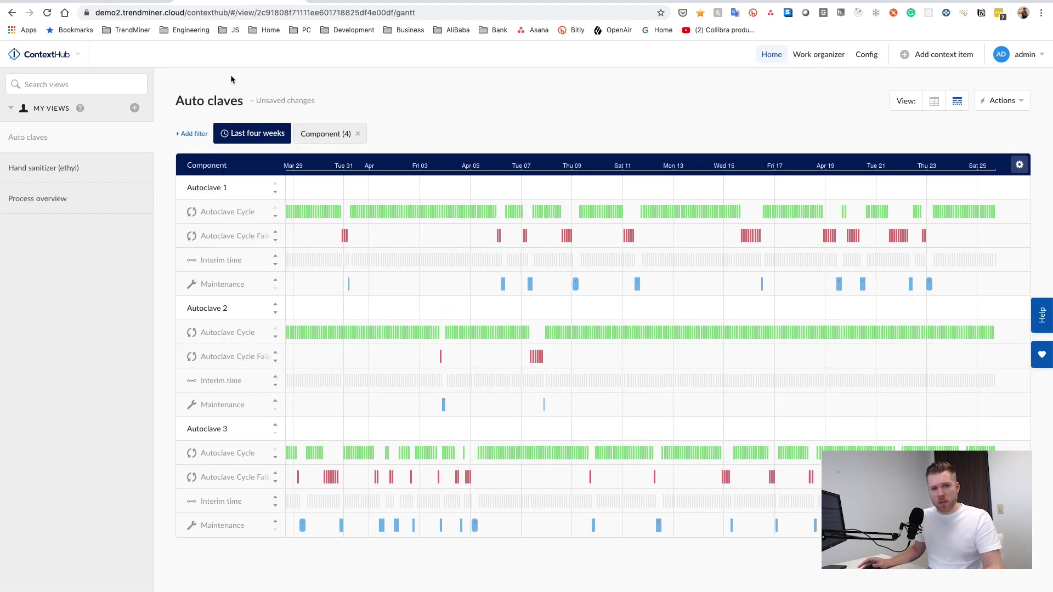
- Leave the Auto claves view for ContextHub Config and show the Context fields list
{"action": "left_click", "coordinate": [866, 59]}
{"action": "left_click", "coordinate": [620, 86]}
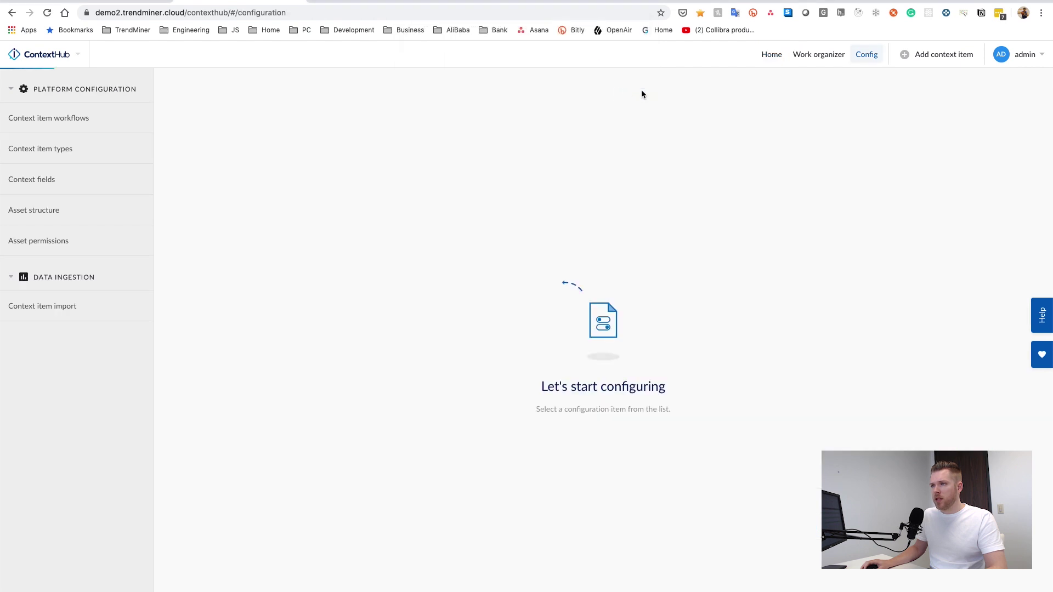
{"action": "left_click", "coordinate": [36, 177]}
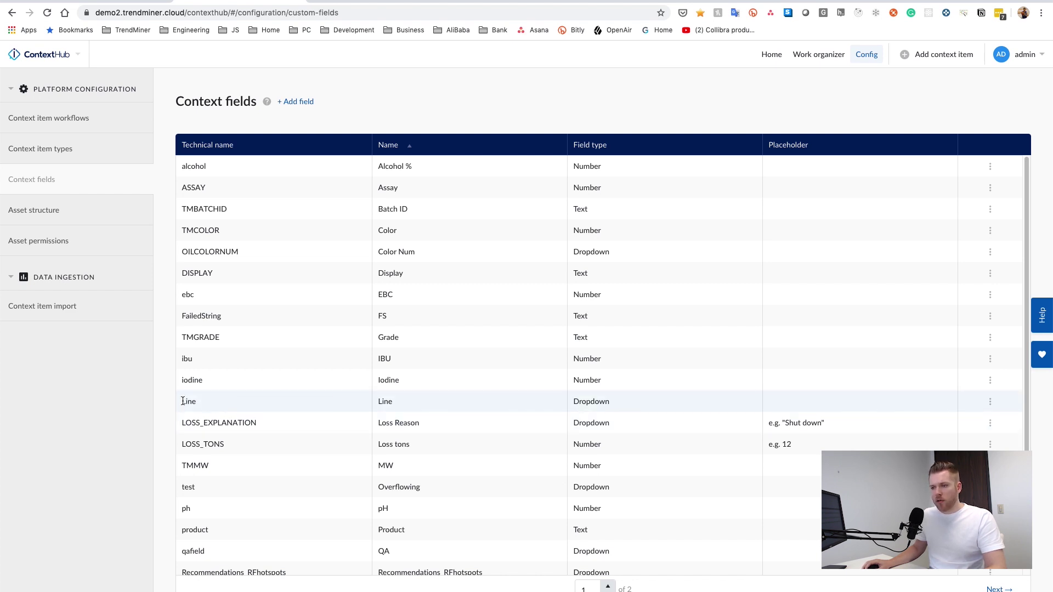
- Inspect the Line field's configuration holding Line 1, Line 2 and Line 3, then close it
{"action": "left_click_drag", "start_coordinate": [187, 402], "coordinate": [230, 403]}
{"action": "left_click", "coordinate": [283, 398]}
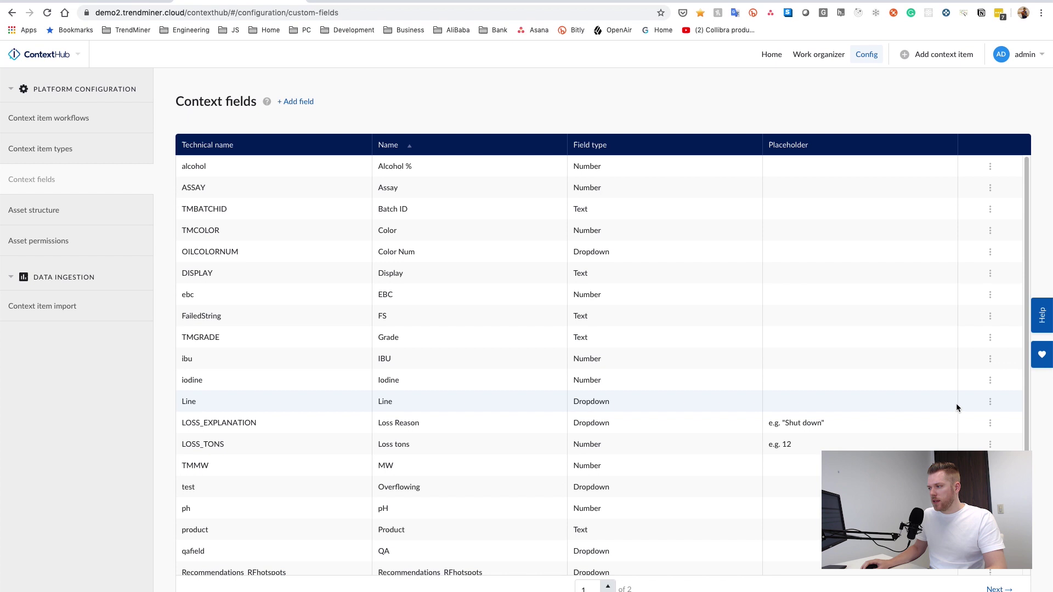
{"action": "left_click", "coordinate": [990, 402]}
{"action": "left_click", "coordinate": [962, 423]}
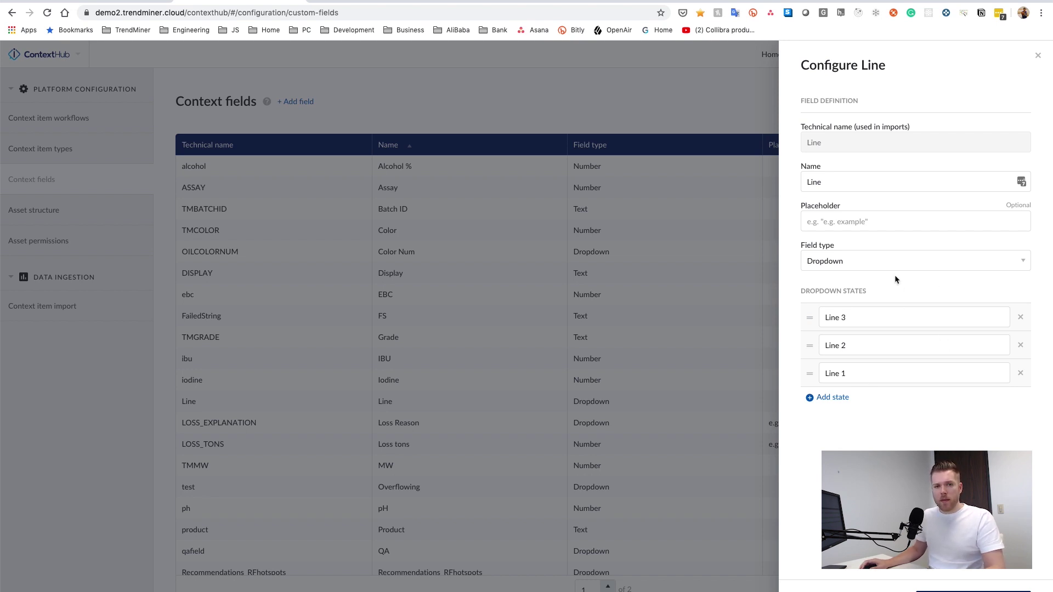
{"action": "left_click", "coordinate": [120, 345]}
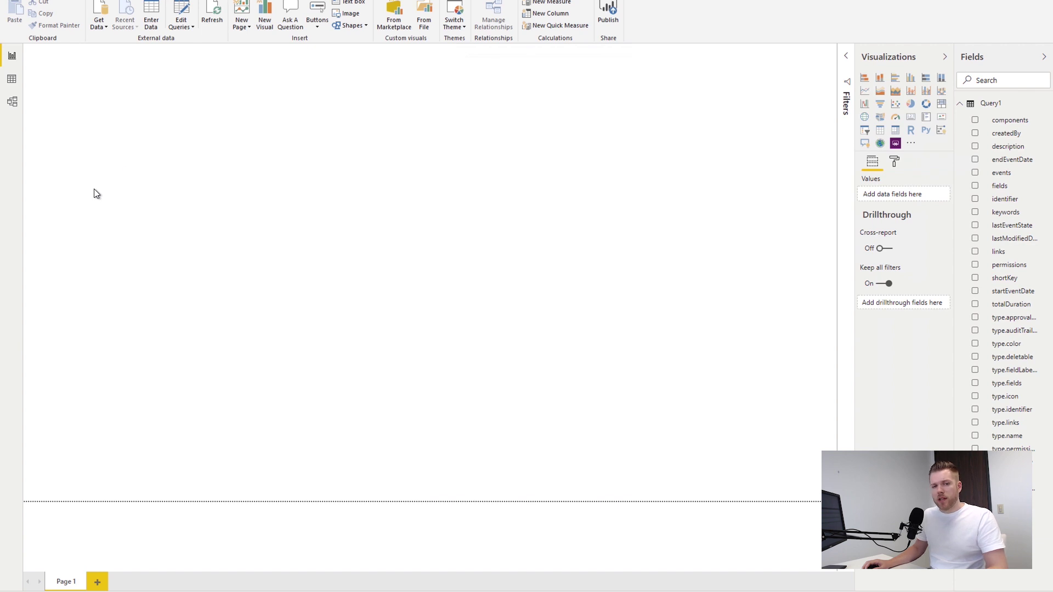
- Show Query1 in Data view and launch Edit Queries to open the Power Query Editor
{"action": "left_click", "coordinate": [13, 80]}
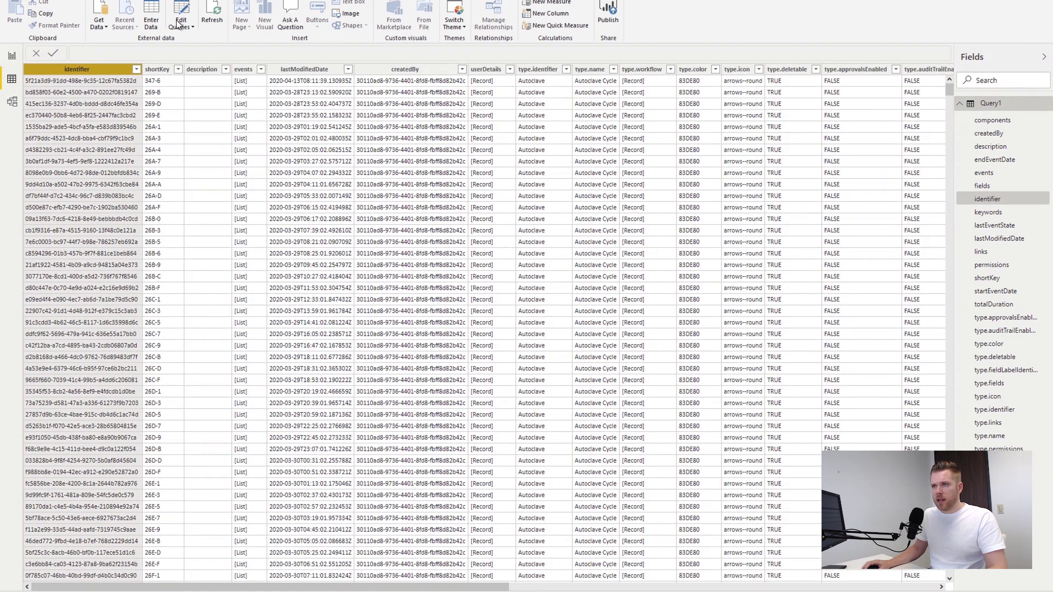
{"action": "left_click", "coordinate": [185, 24]}
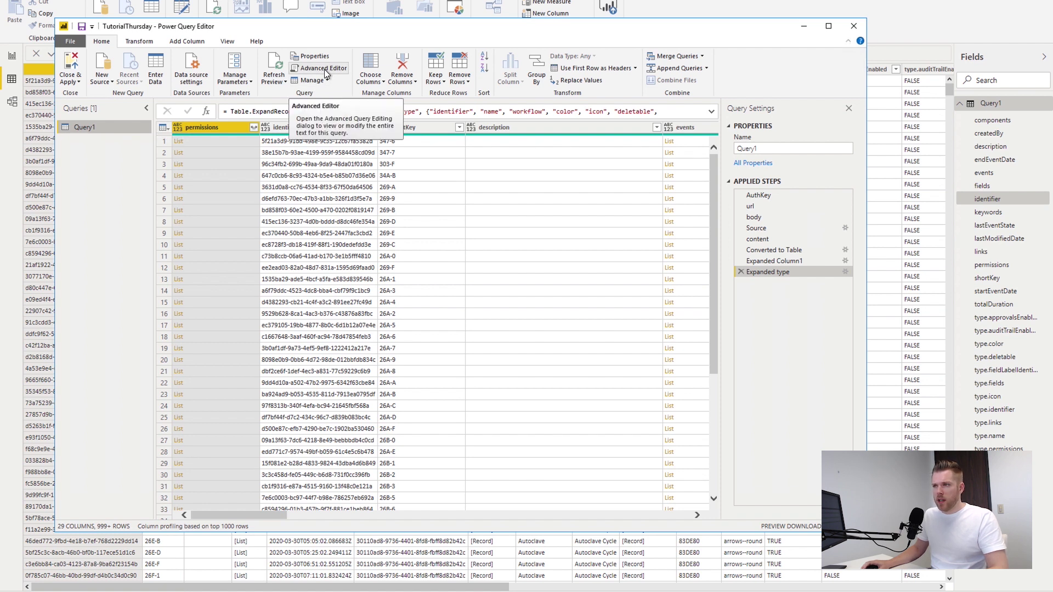
- Open Query1 in the Advanced Editor and highlight the url with its /item/search endpoint
{"action": "left_click", "coordinate": [325, 69]}
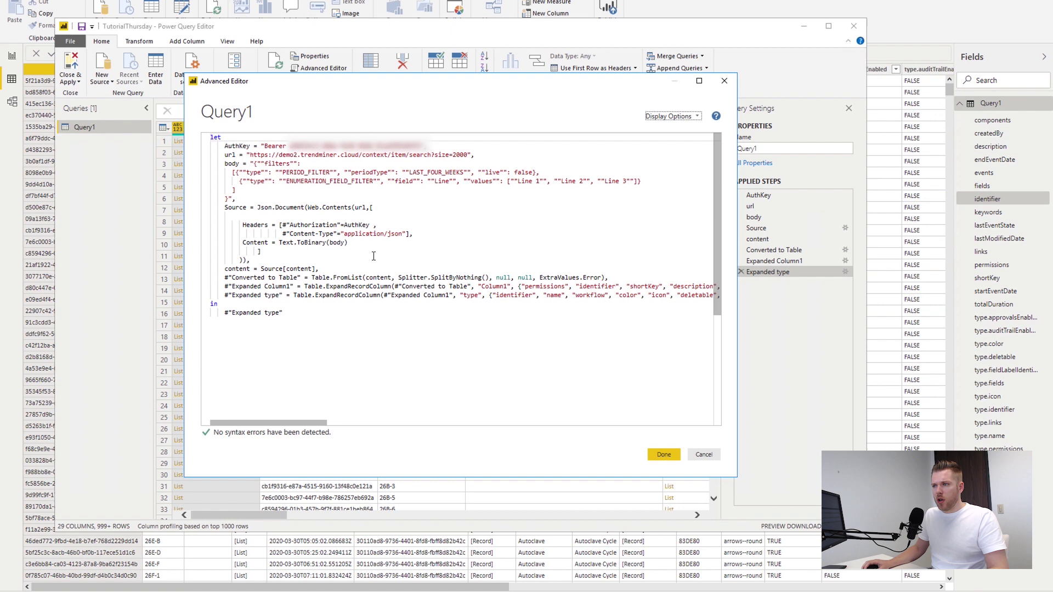
{"action": "left_click", "coordinate": [315, 260]}
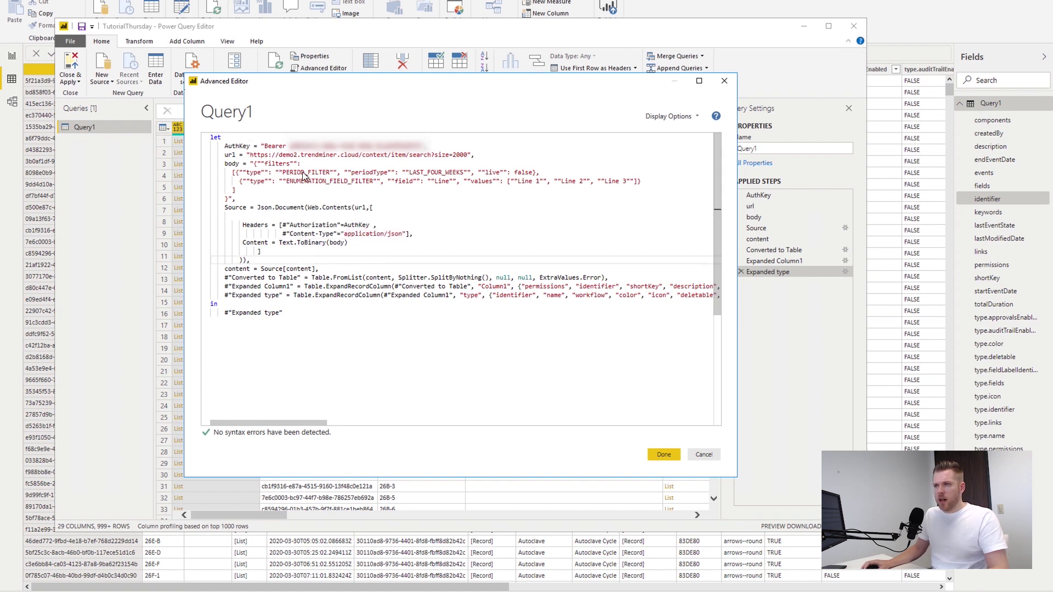
{"action": "left_click_drag", "start_coordinate": [474, 156], "coordinate": [228, 149]}
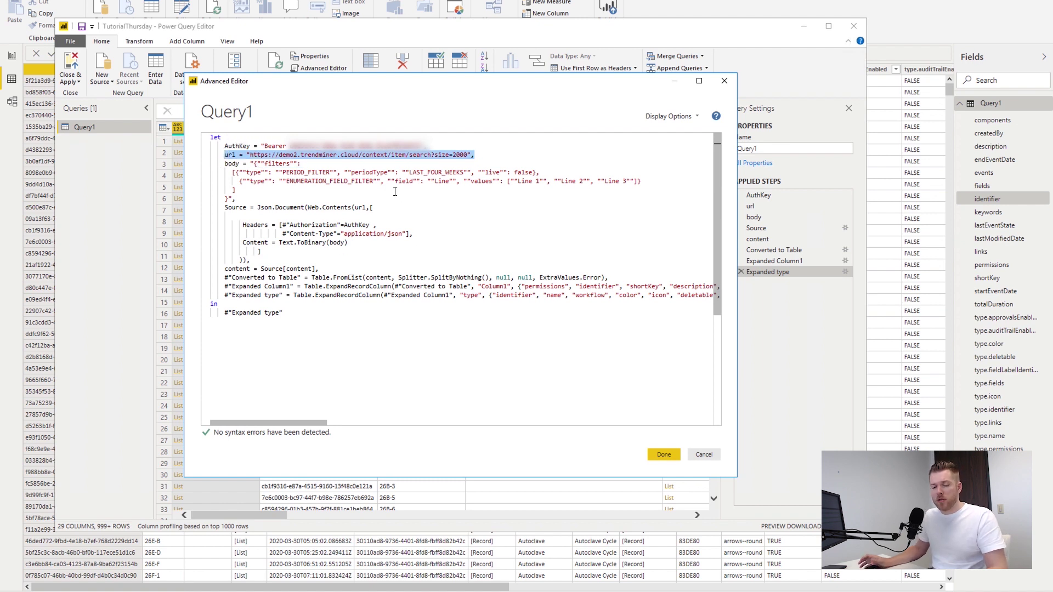
{"action": "left_click", "coordinate": [329, 195]}
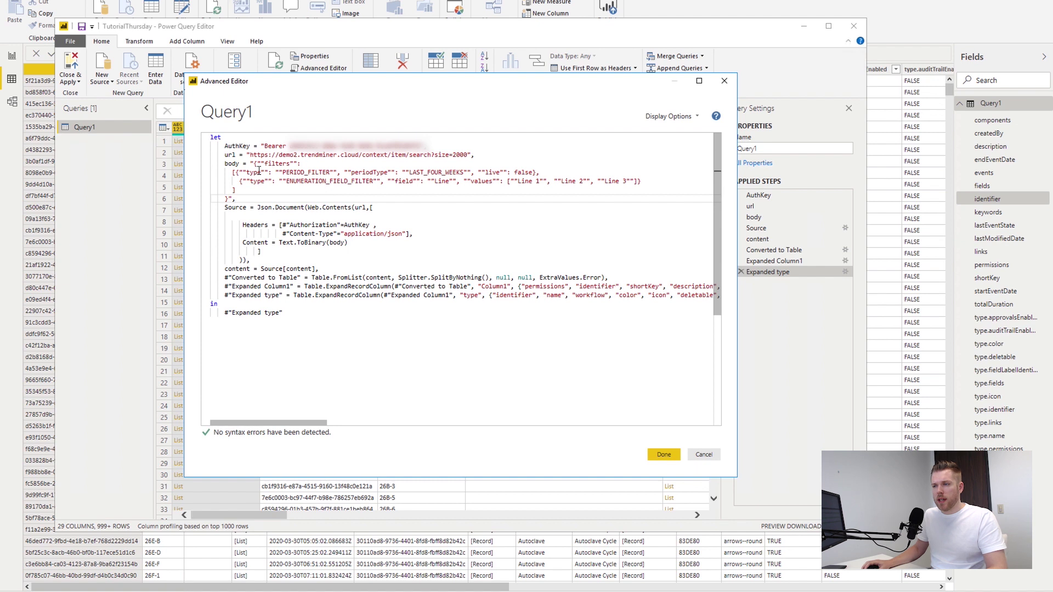
{"action": "left_click_drag", "start_coordinate": [390, 155], "coordinate": [429, 155]}
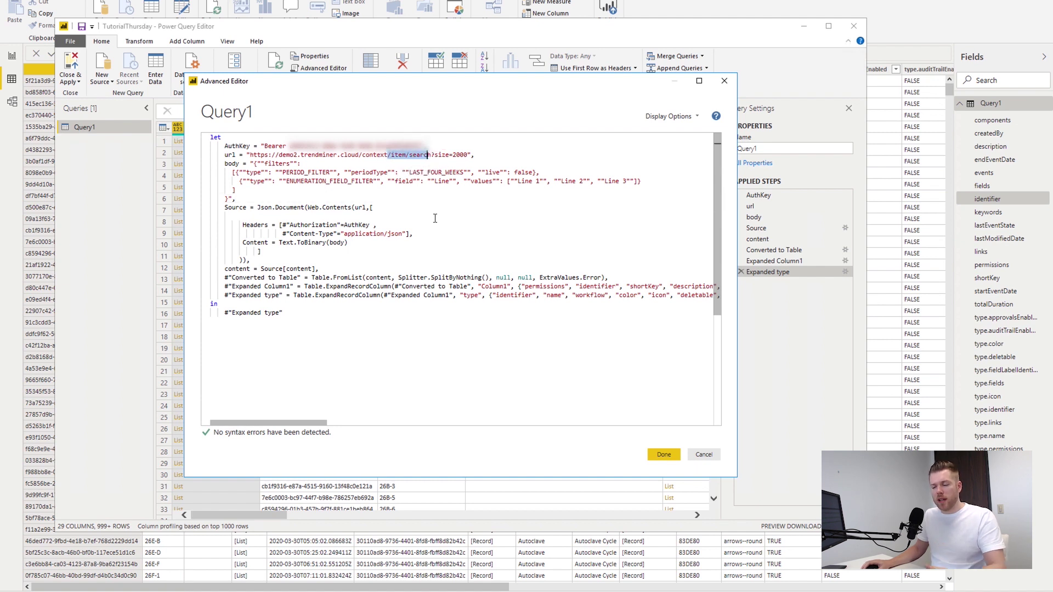
{"action": "left_click_drag", "start_coordinate": [236, 198], "coordinate": [253, 163]}
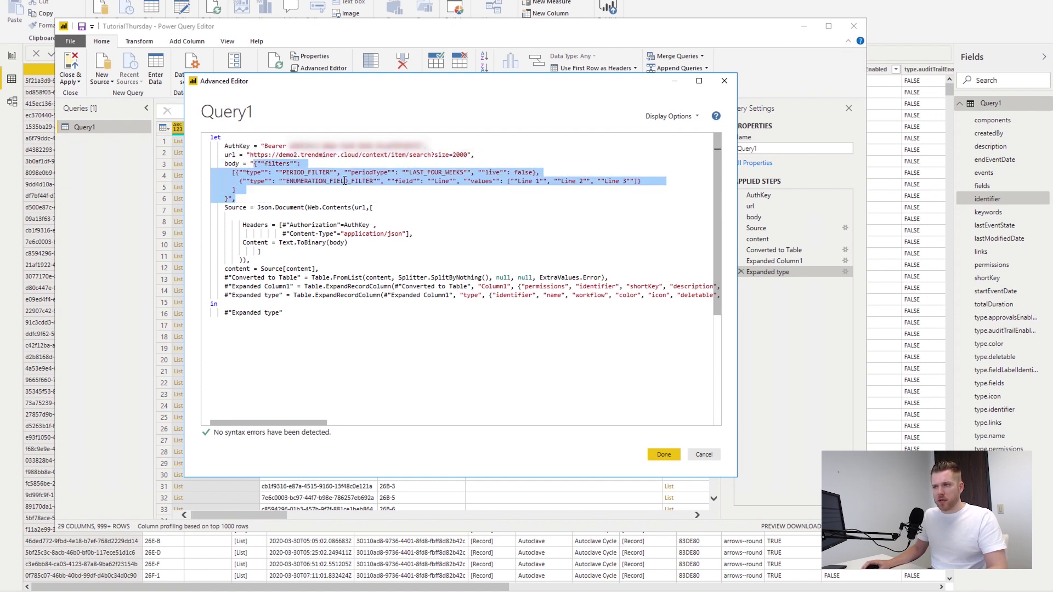
- Highlight the PERIOD_FILTER type and its LAST_FOUR_WEEKS period value in the request body
{"action": "left_click", "coordinate": [346, 181]}
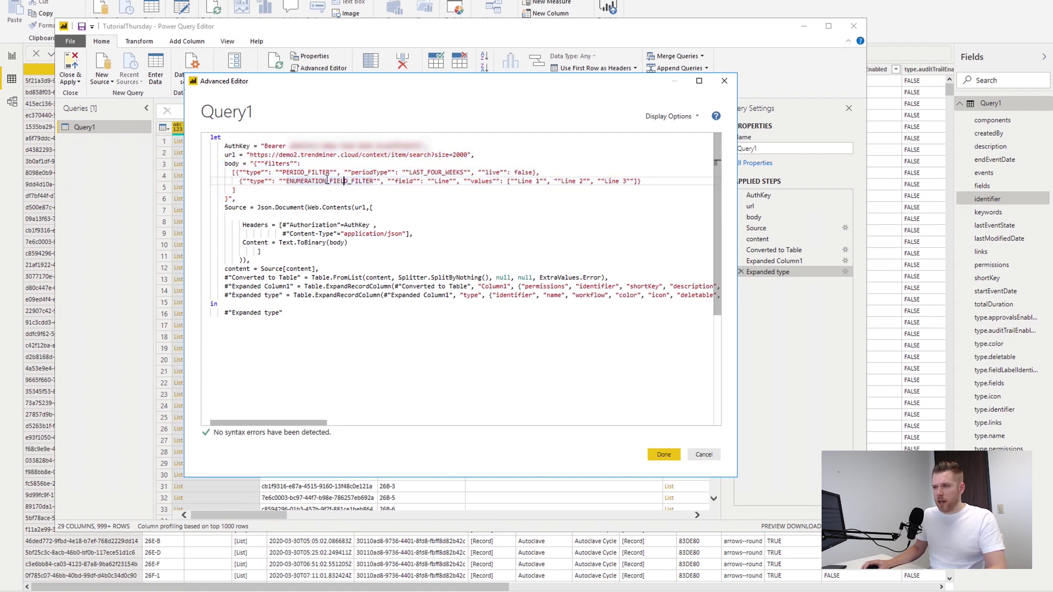
{"action": "left_click_drag", "start_coordinate": [288, 173], "coordinate": [311, 173]}
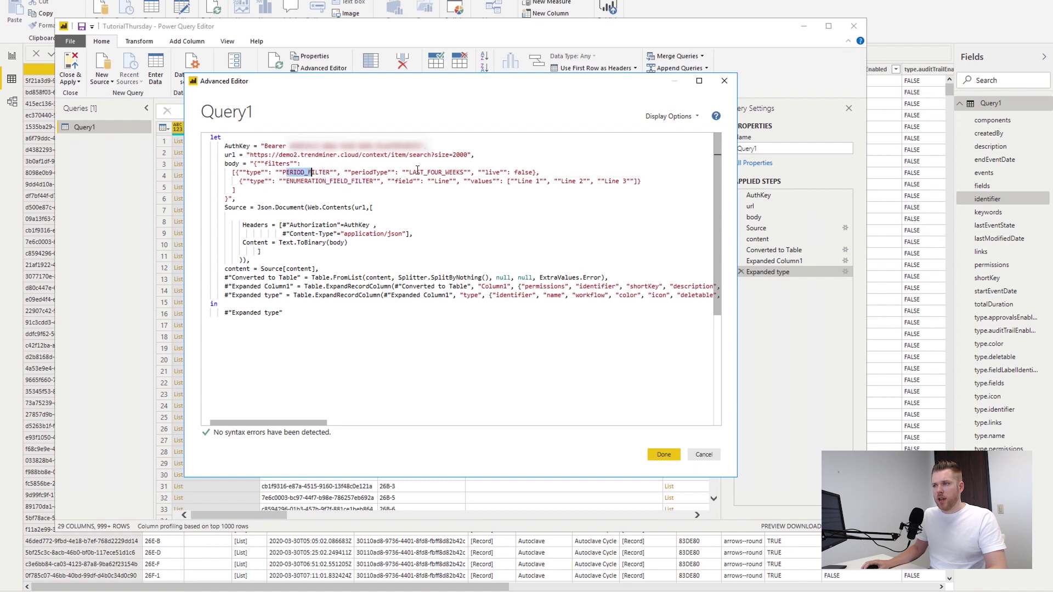
{"action": "left_click_drag", "start_coordinate": [409, 174], "coordinate": [456, 173]}
{"action": "key", "text": "shift+Right"}
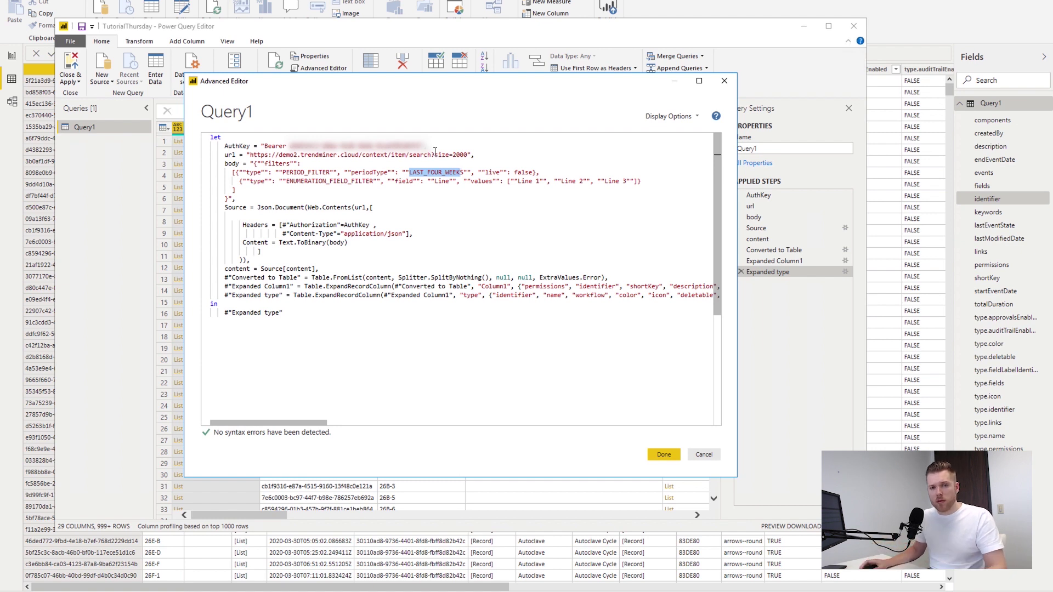
{"action": "key", "text": "shift+Left"}
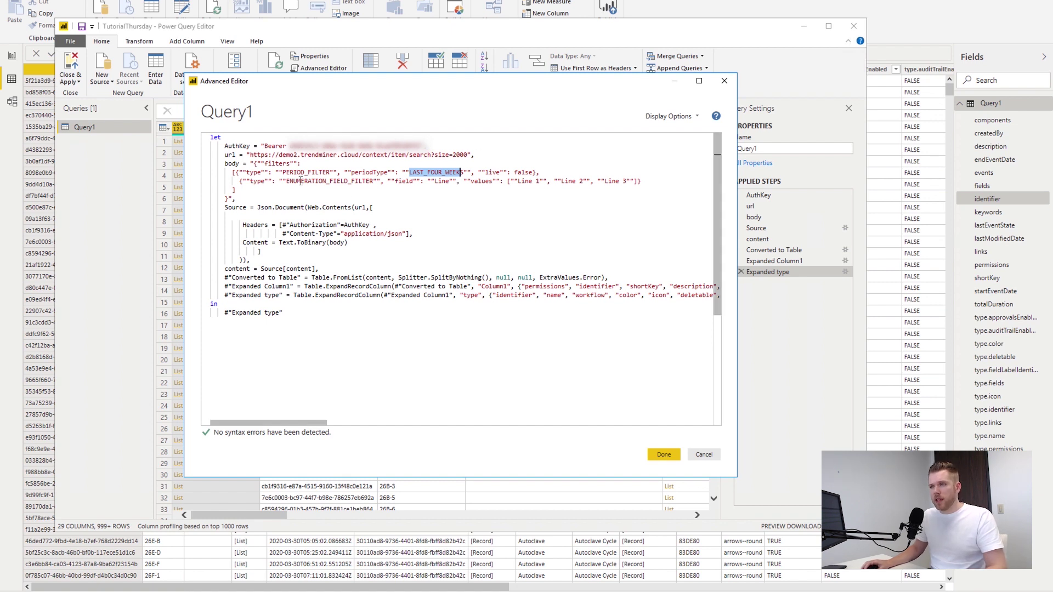
- Highlight the Line enumeration filter with Line 1 values, then the table conversion and expand steps
{"action": "left_click_drag", "start_coordinate": [286, 181], "coordinate": [446, 181]}
{"action": "double_click", "coordinate": [438, 181]}
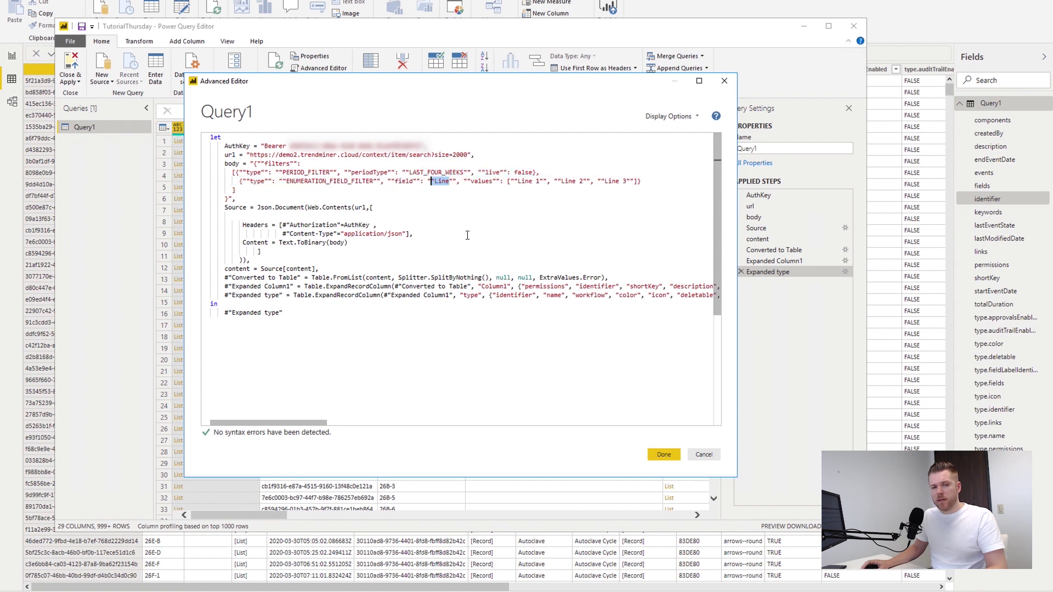
{"action": "left_click_drag", "start_coordinate": [512, 180], "coordinate": [528, 181]}
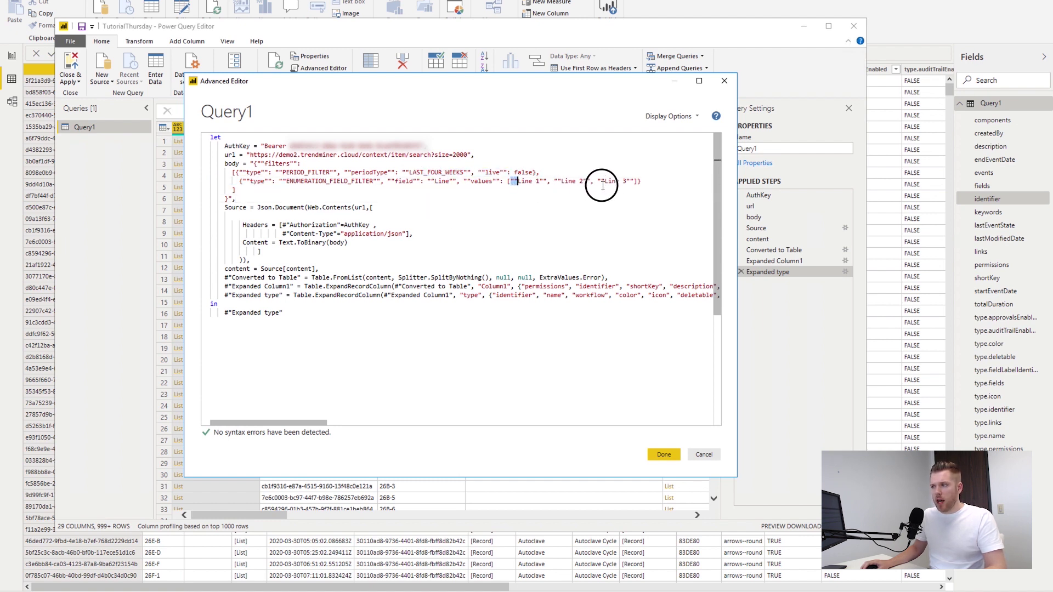
{"action": "left_click_drag", "start_coordinate": [619, 181], "coordinate": [554, 181]}
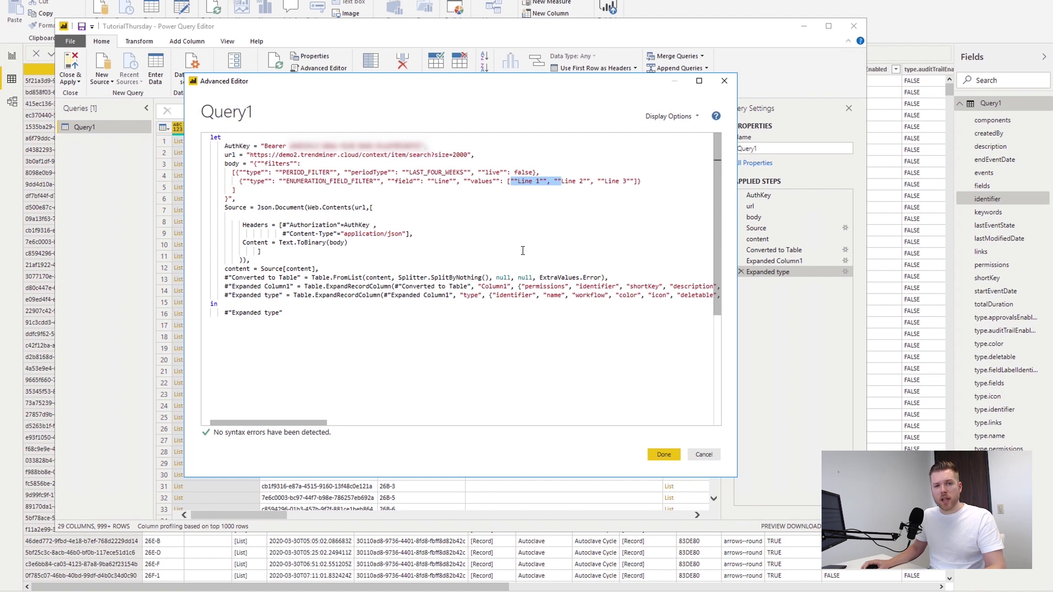
{"action": "left_click", "coordinate": [457, 234]}
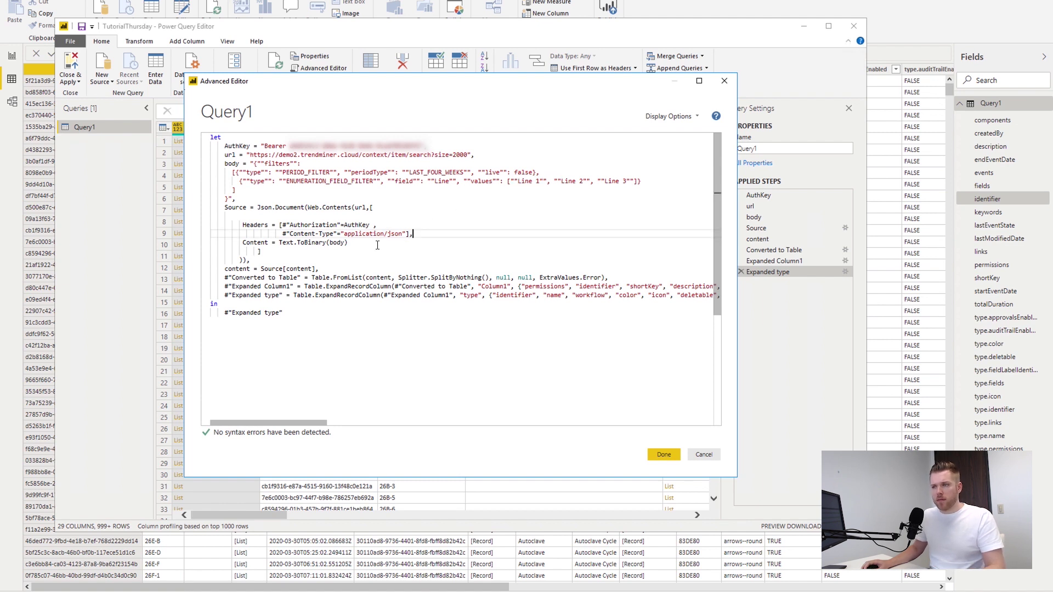
{"action": "left_click_drag", "start_coordinate": [333, 295], "coordinate": [225, 281]}
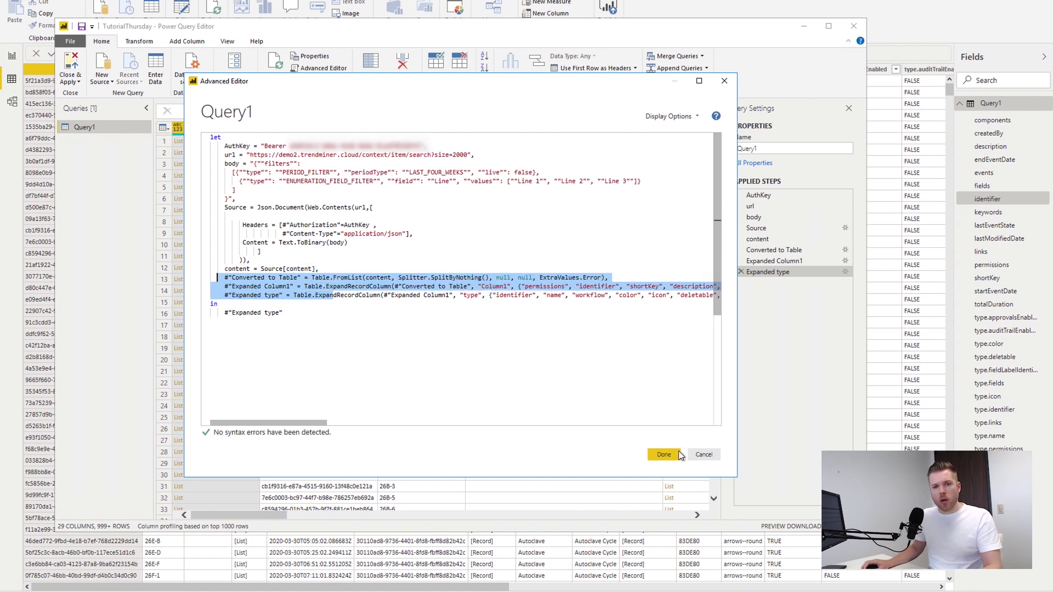
- Close the Advanced Editor and preview the content, Converted to Table and Expanded Column1 steps
{"action": "left_click", "coordinate": [705, 456]}
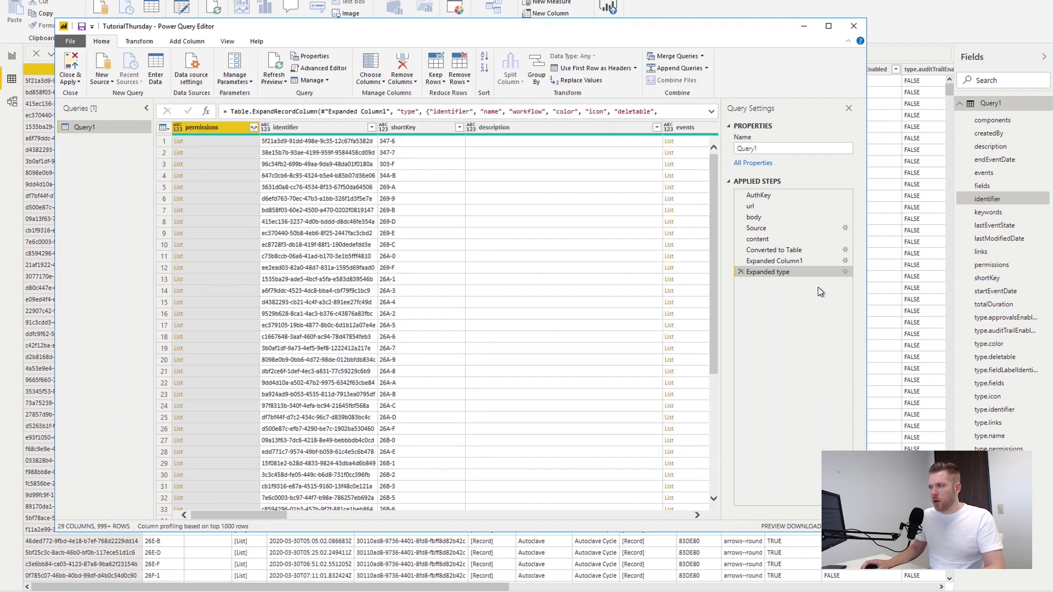
{"action": "left_click", "coordinate": [759, 242]}
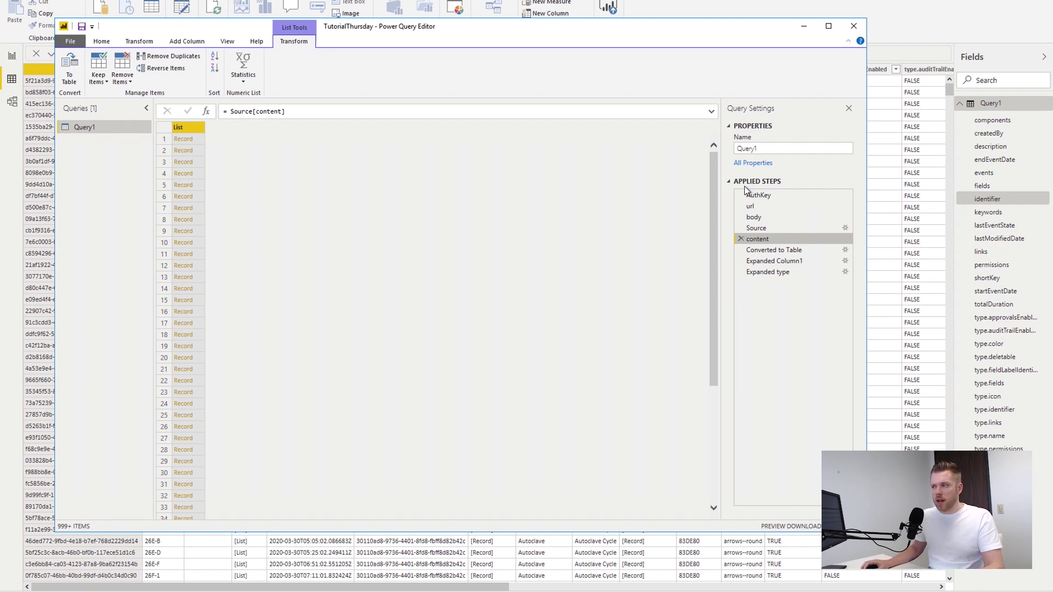
{"action": "left_click", "coordinate": [787, 251]}
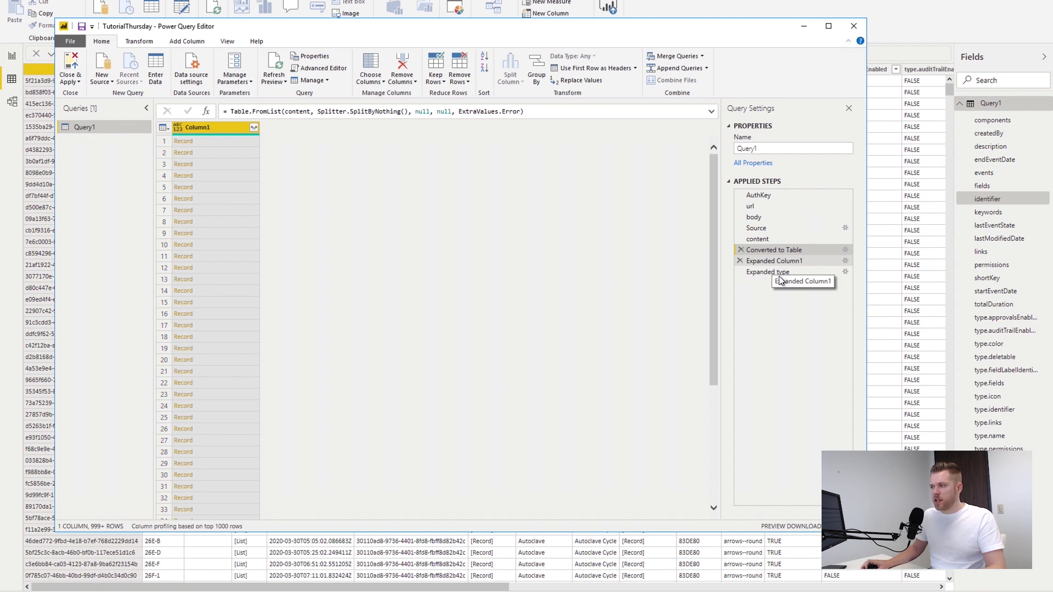
{"action": "left_click", "coordinate": [777, 262]}
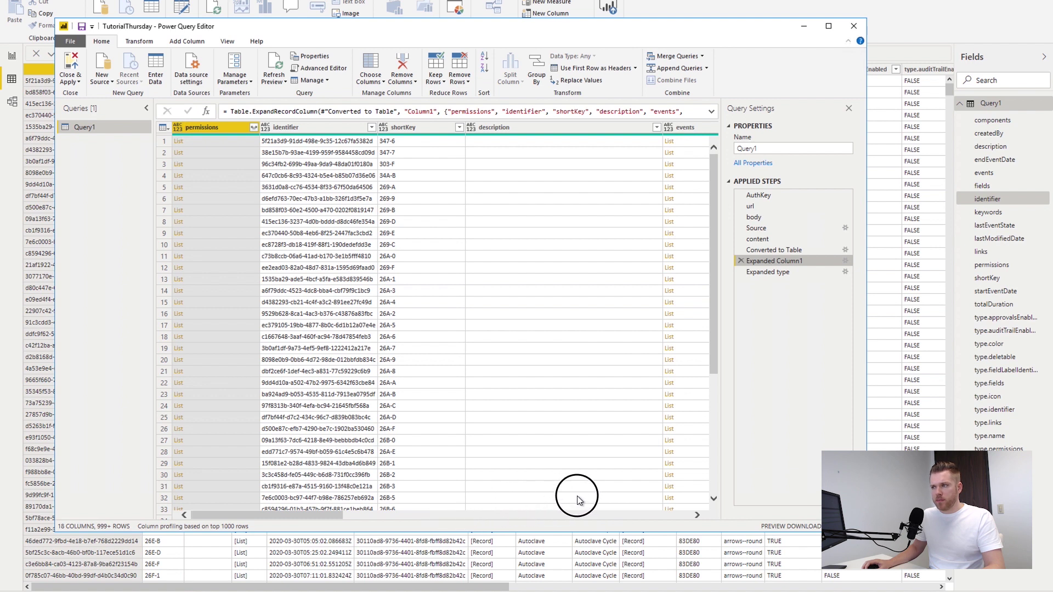
- Select the final Expanded type step and scroll through its type.* columns
{"action": "scroll", "coordinate": [579, 497], "scroll_direction": "right", "scroll_amount": 5}
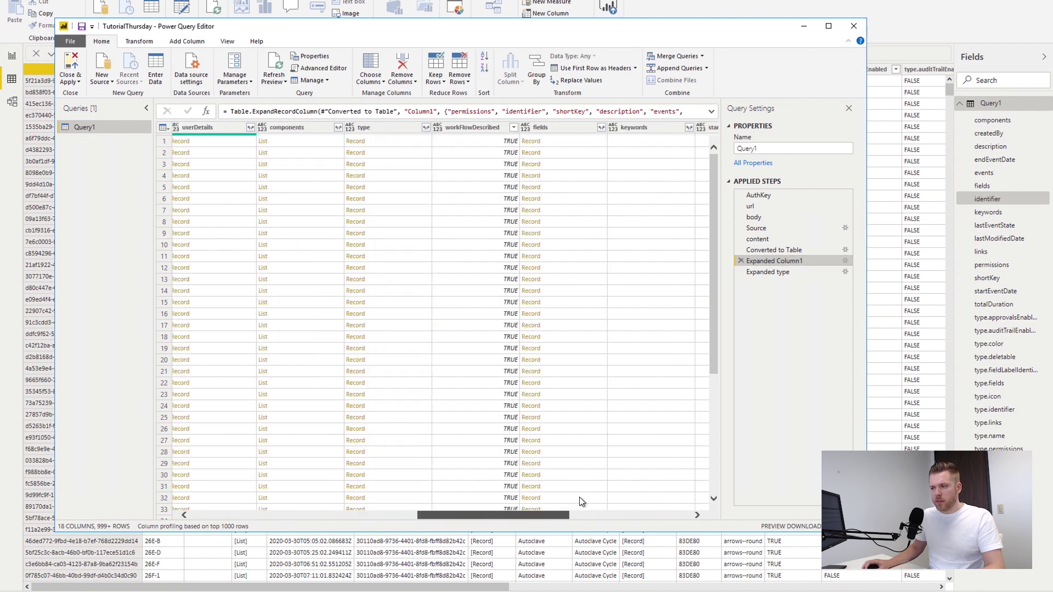
{"action": "left_click", "coordinate": [776, 273]}
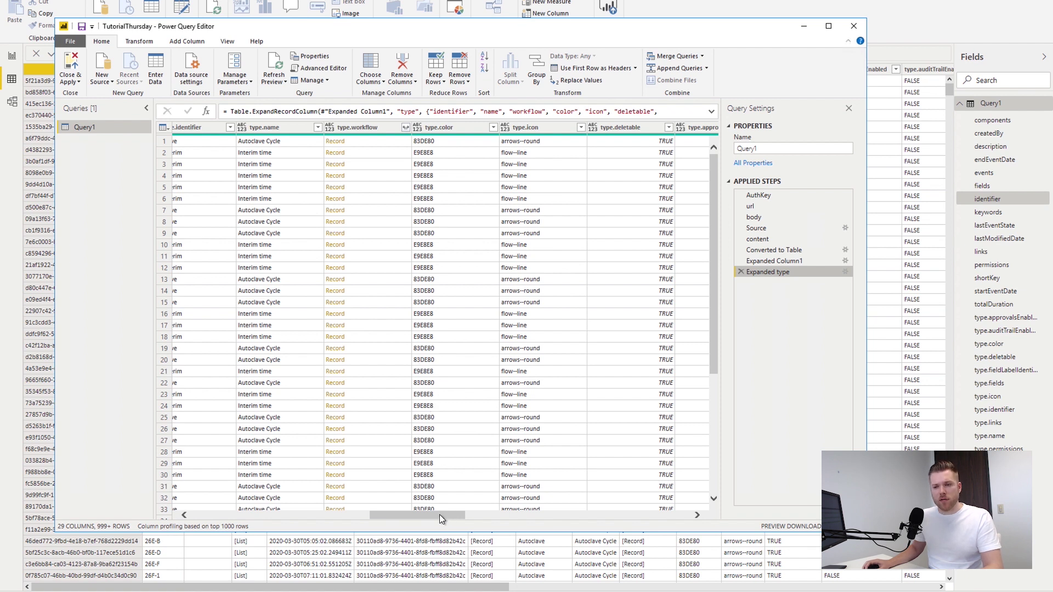
{"action": "left_click_drag", "start_coordinate": [423, 514], "coordinate": [478, 513]}
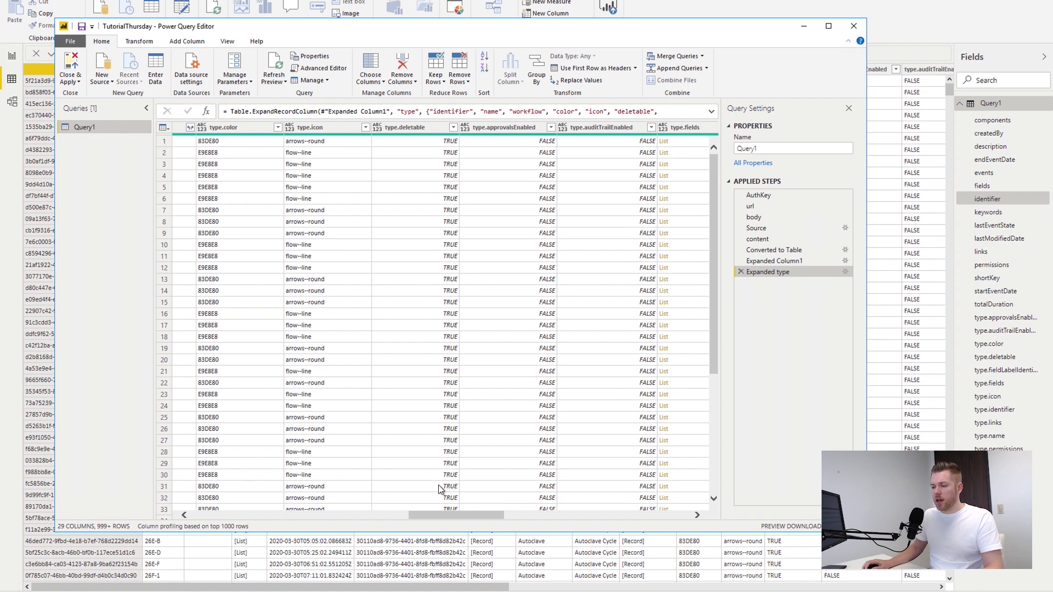
{"action": "left_click_drag", "start_coordinate": [444, 515], "coordinate": [405, 513]}
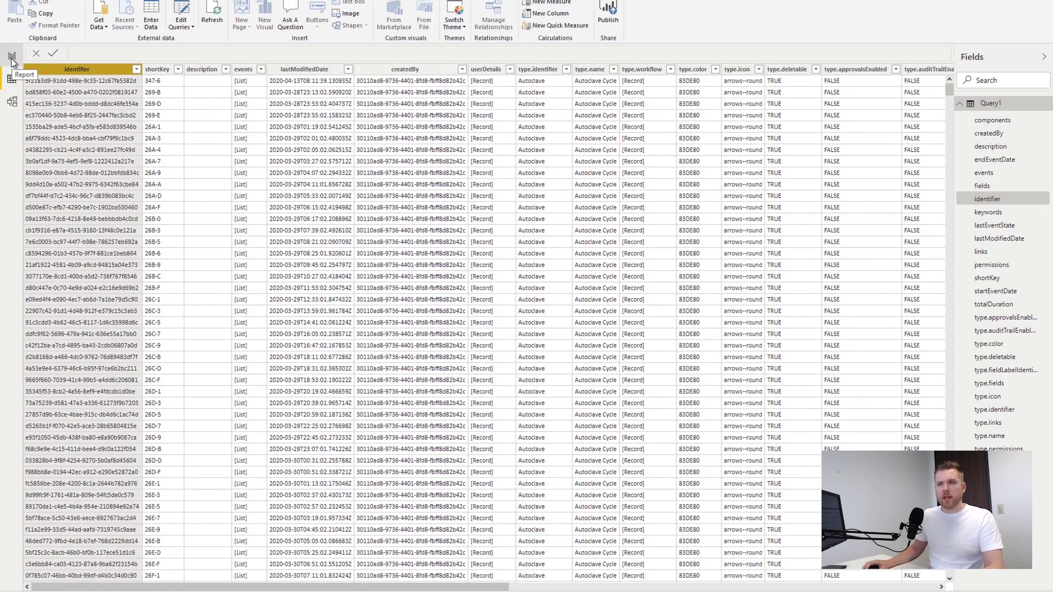
- Switch to Report view showing the type.name pie chart and two fields.Line bar charts
{"action": "left_click", "coordinate": [12, 57]}
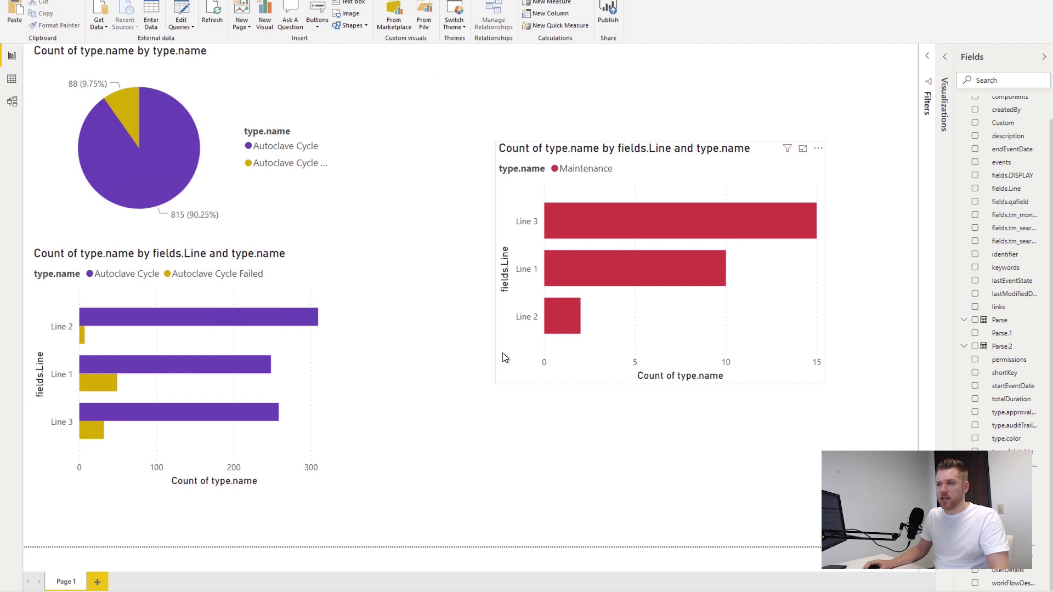
{"action": "left_click", "coordinate": [184, 139]}
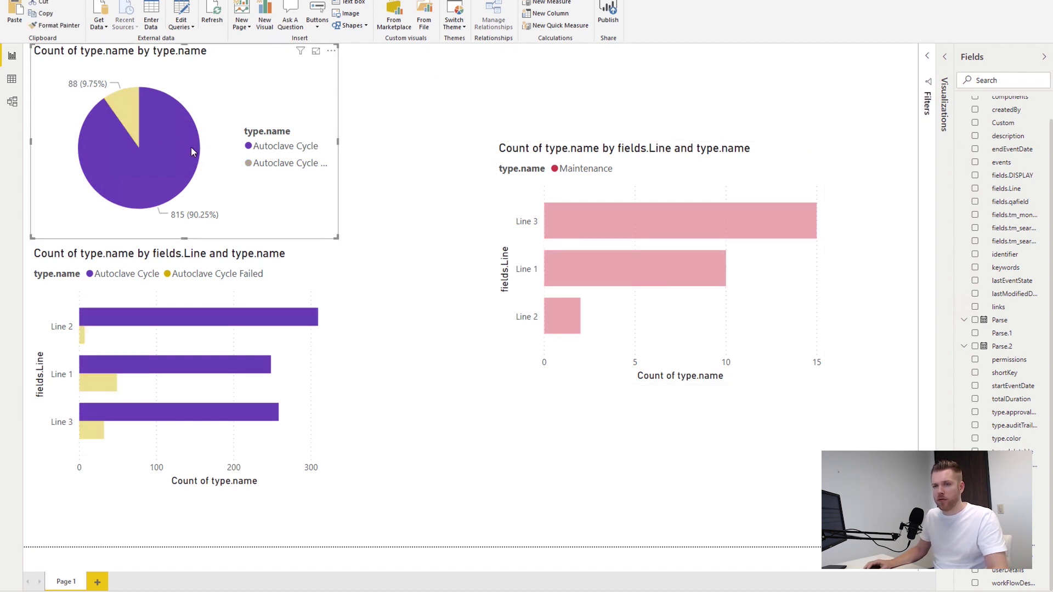
{"action": "left_click", "coordinate": [179, 140]}
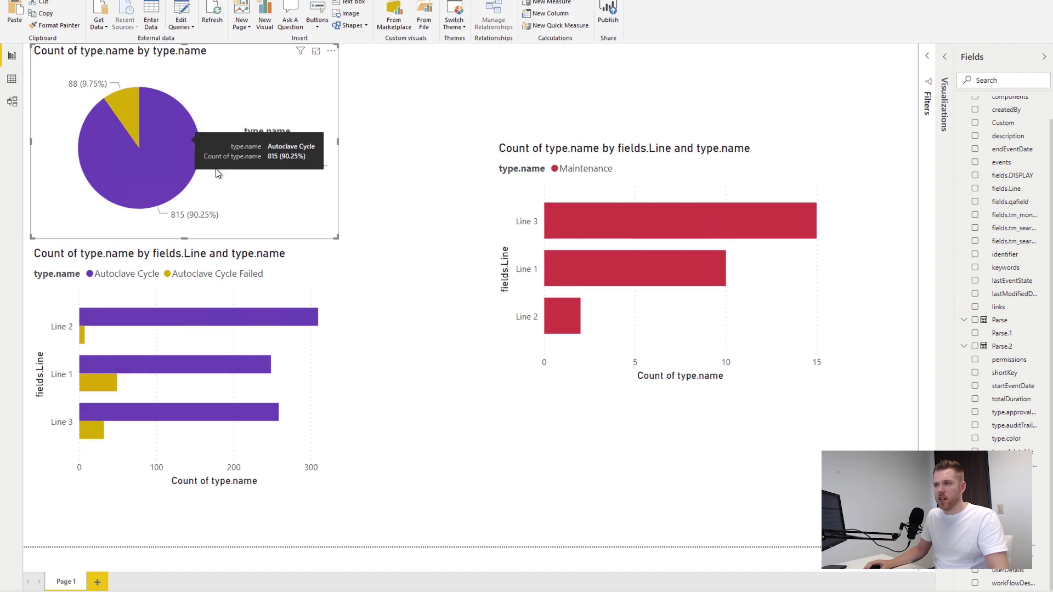
{"action": "left_click", "coordinate": [646, 222]}
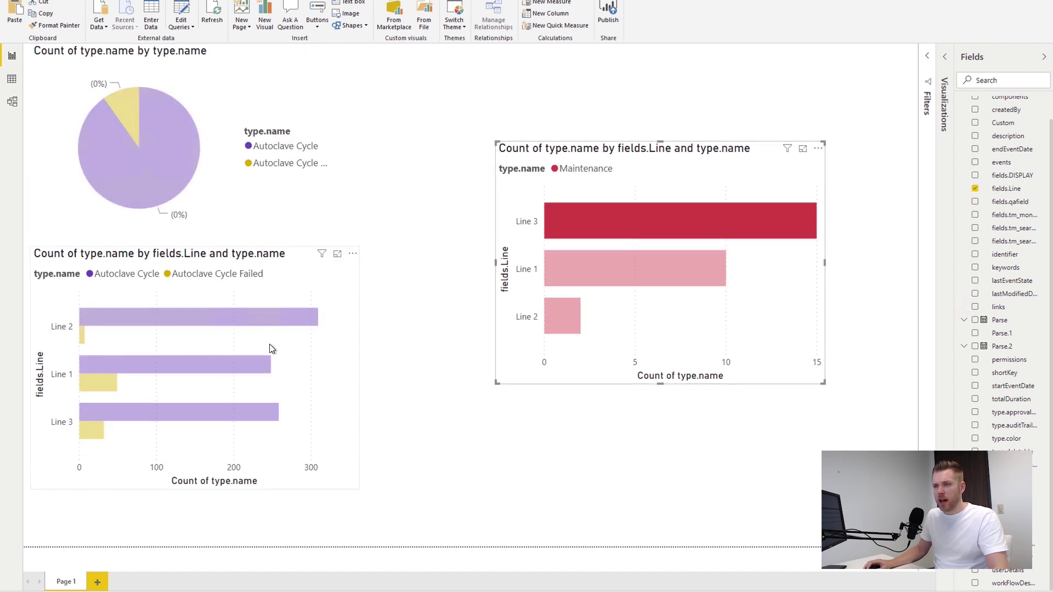
{"action": "left_click", "coordinate": [627, 219]}
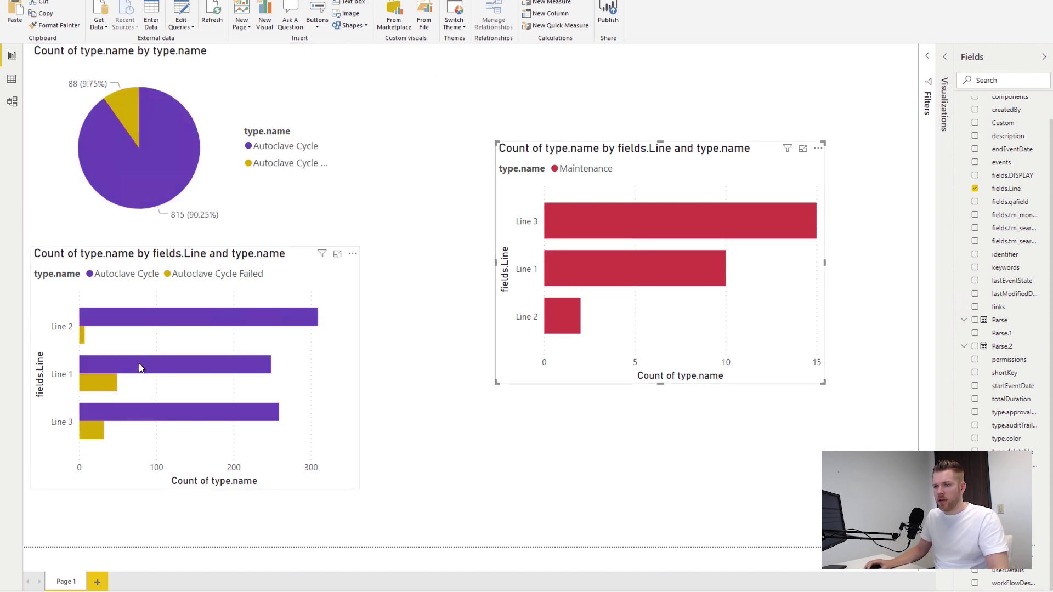
{"action": "left_click", "coordinate": [104, 387]}
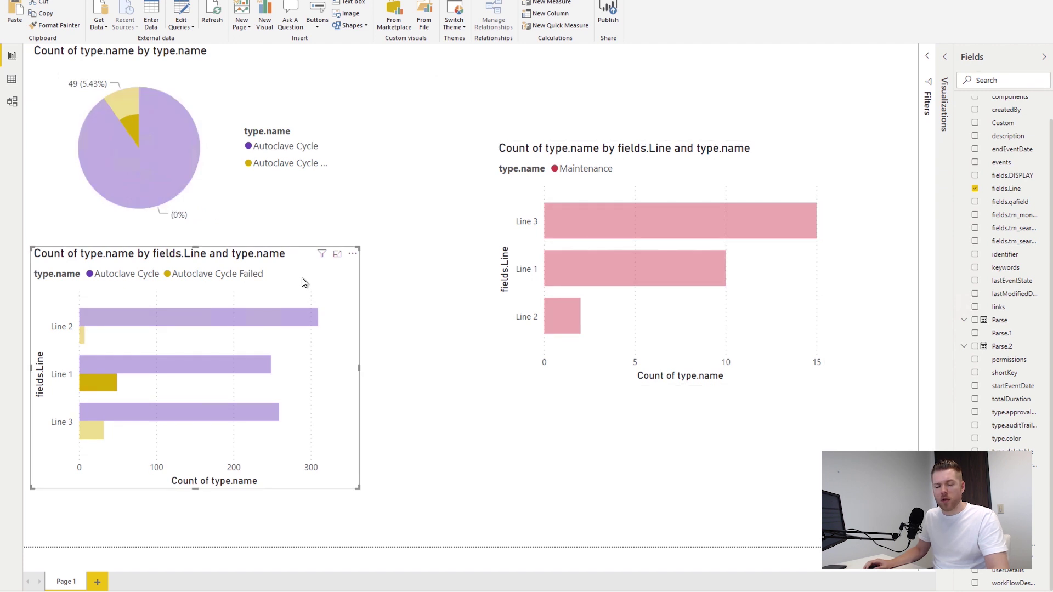
{"action": "left_click", "coordinate": [341, 331]}
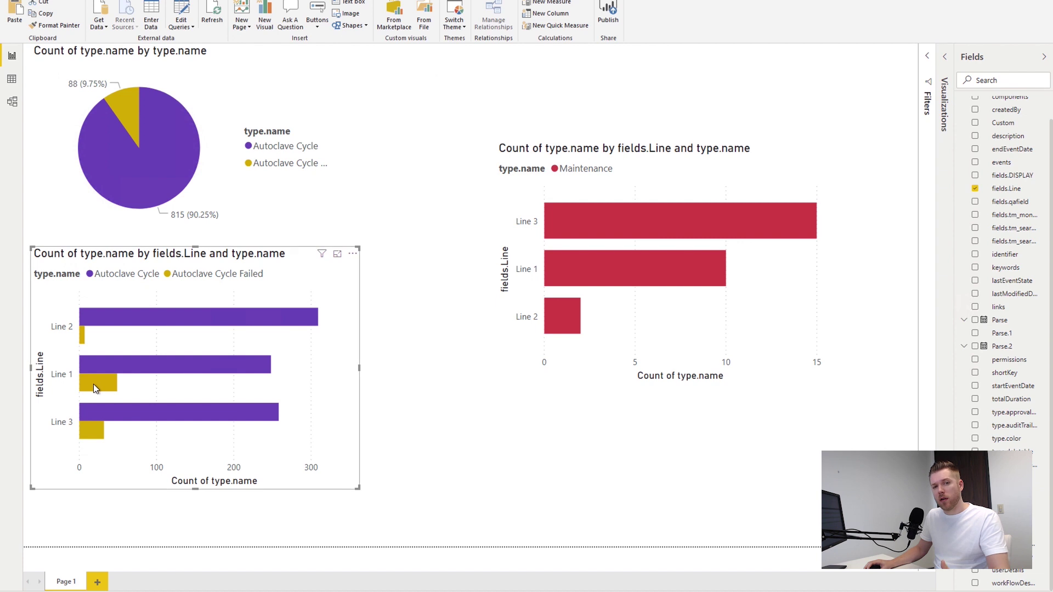
{"action": "mouse_move", "coordinate": [92, 386]}
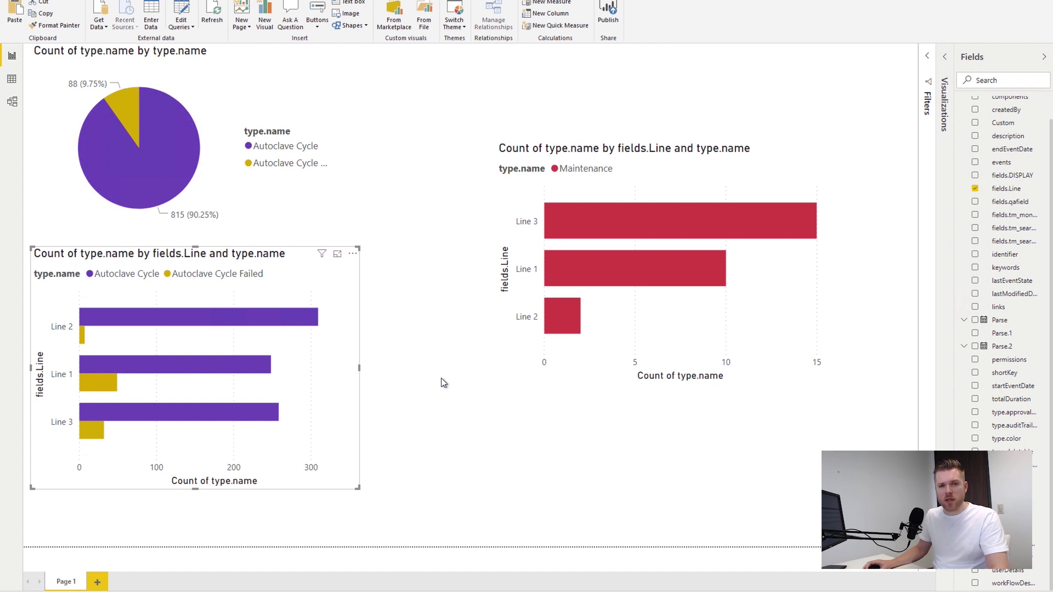
{"action": "left_click", "coordinate": [427, 341]}
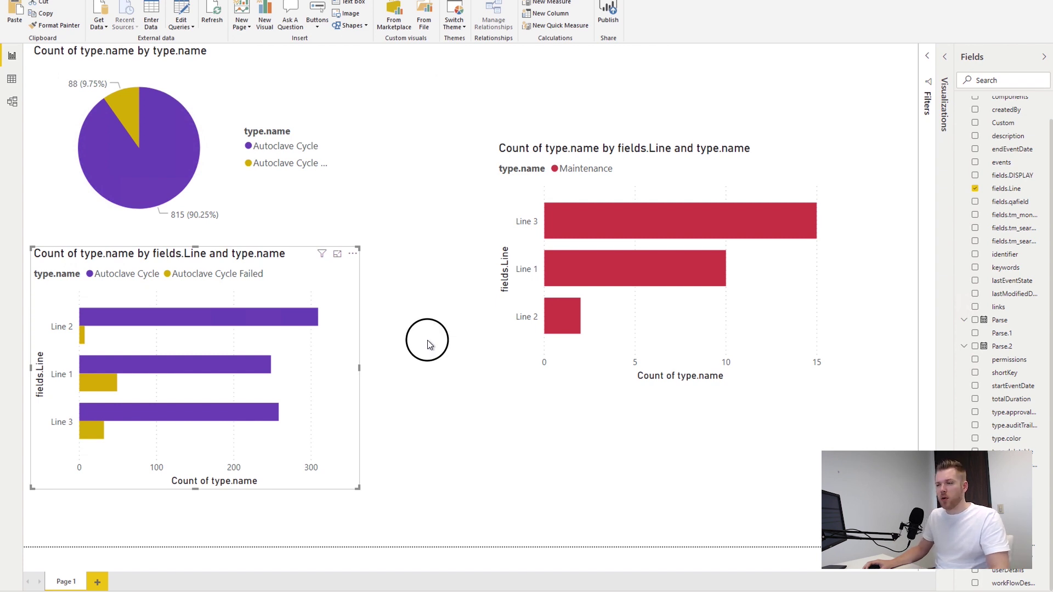